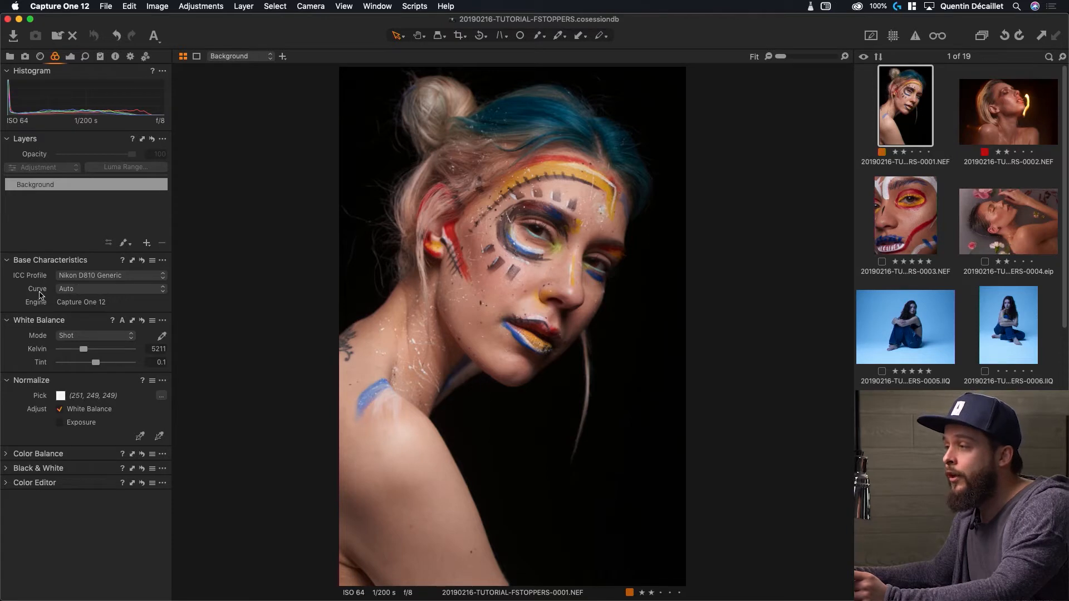
Step: Examine the available curve options and white balance modes using the makeup portrait and image 0005
left_click(87, 290)
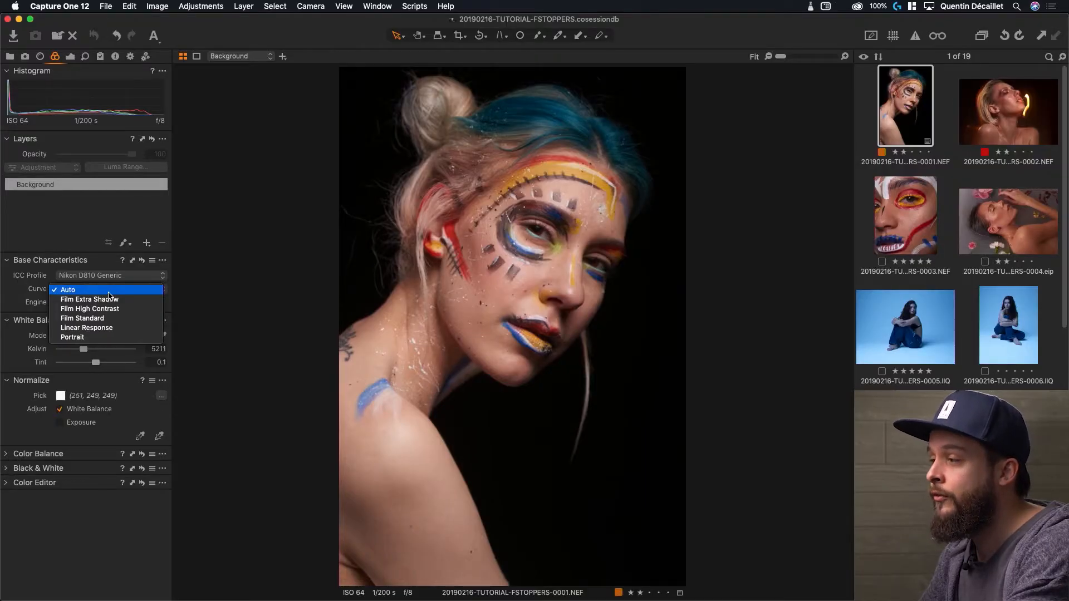
left_click(109, 291)
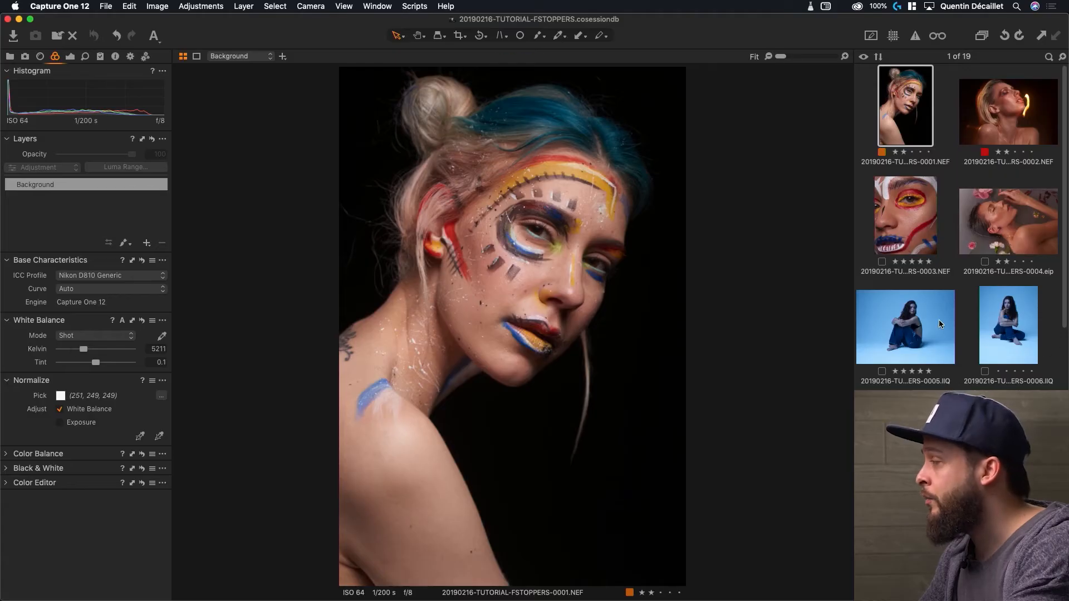
left_click(938, 319)
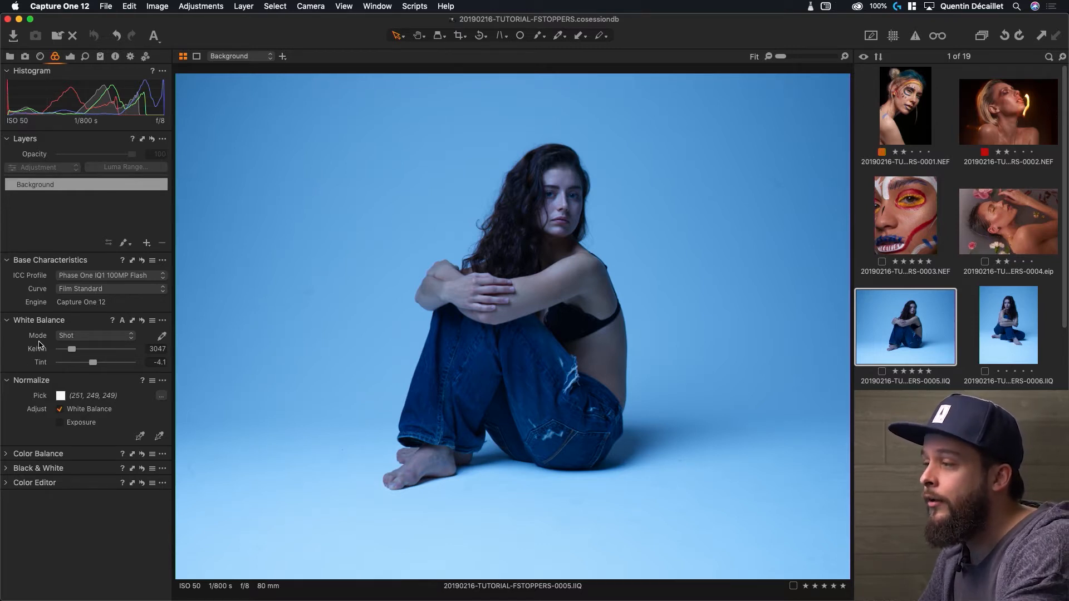
left_click(114, 337)
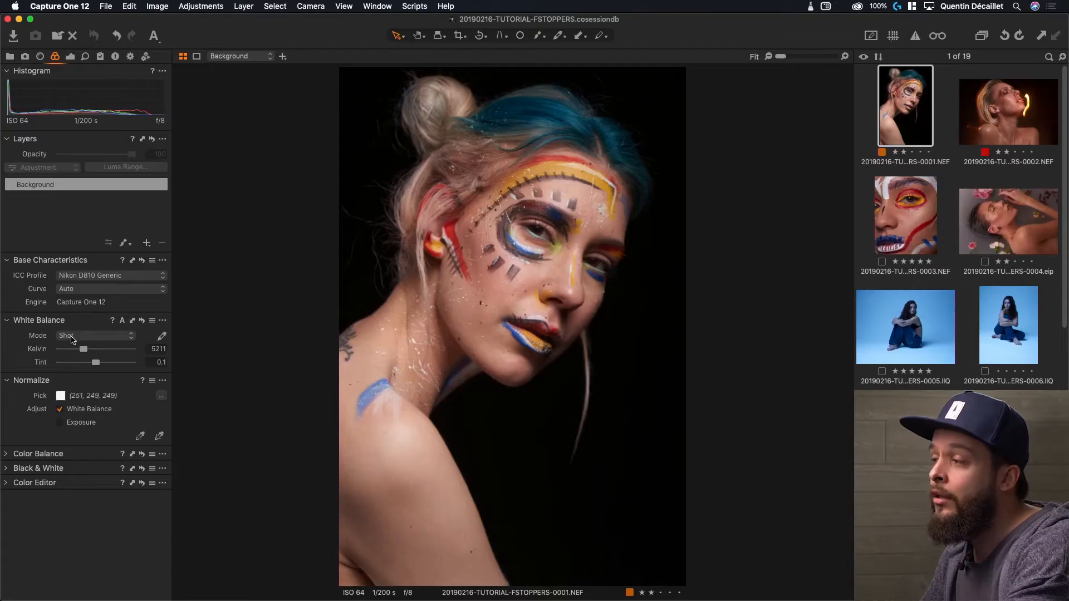
left_click(75, 337)
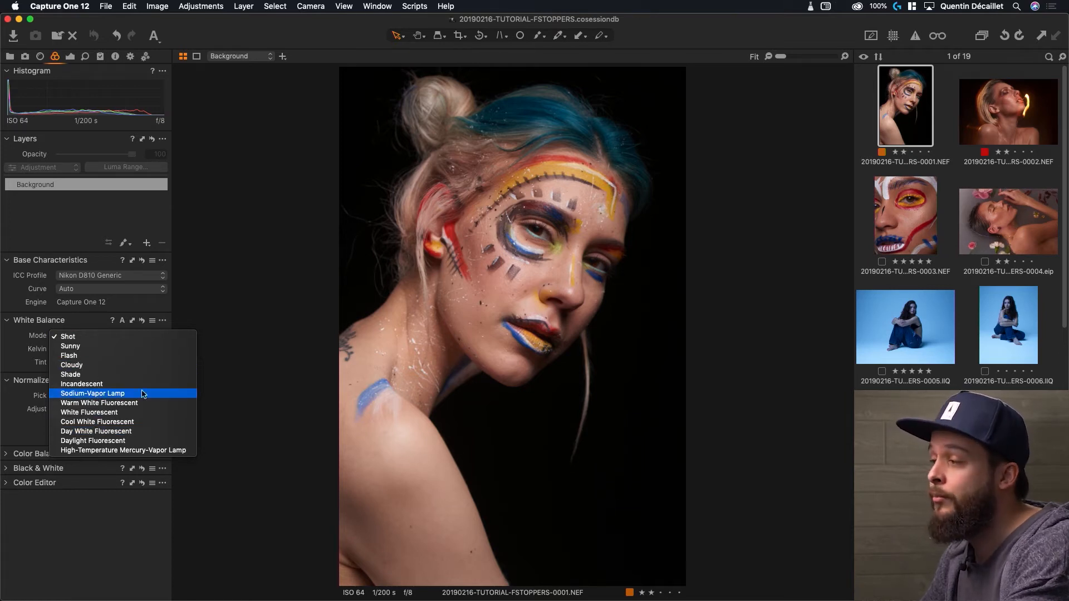
left_click(254, 386)
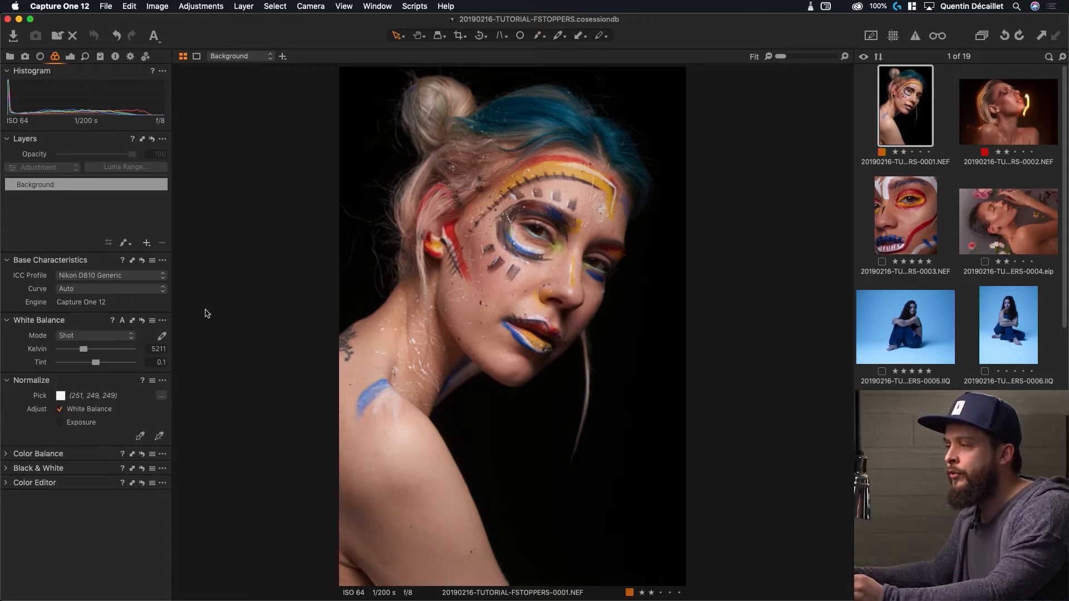
Step: Switch image 0005 to Daylight white balance, and refine it by sampling the grey backdrop with the white balance picker
left_click(928, 332)
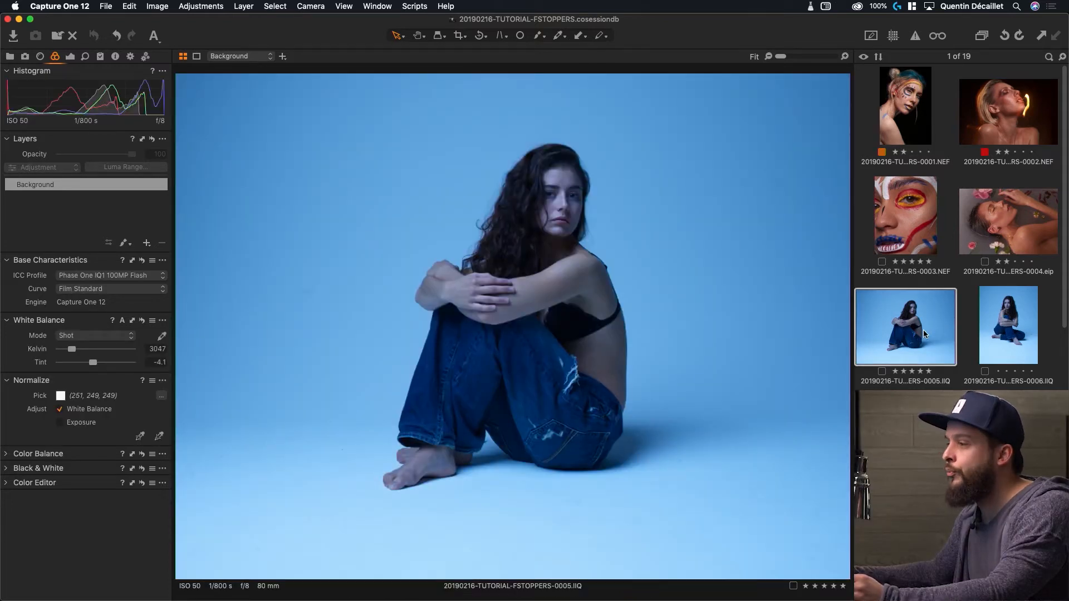
left_click(78, 339)
left_click(82, 346)
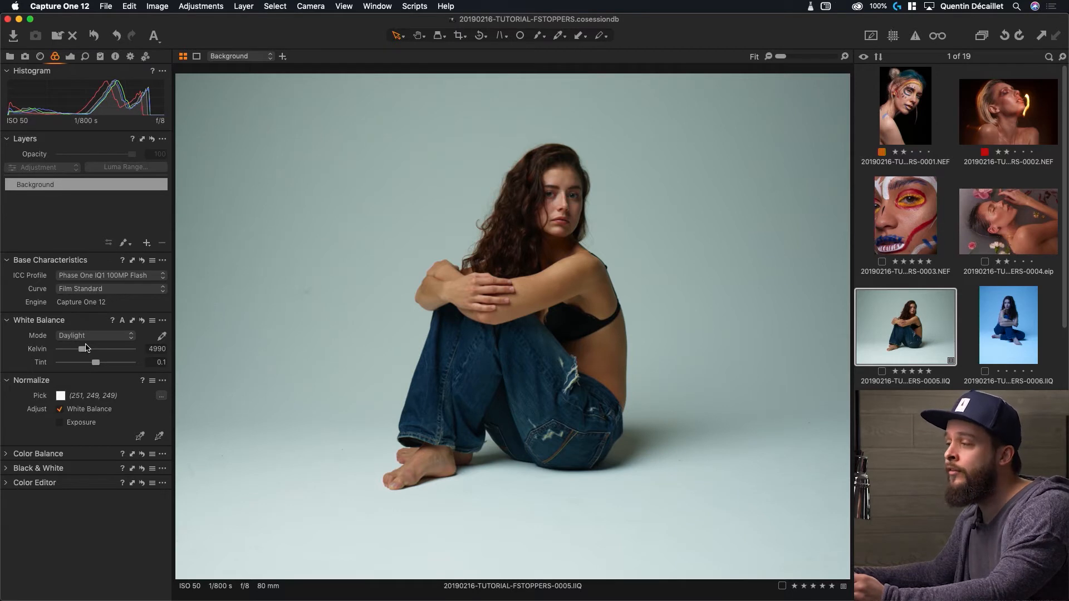
left_click(163, 337)
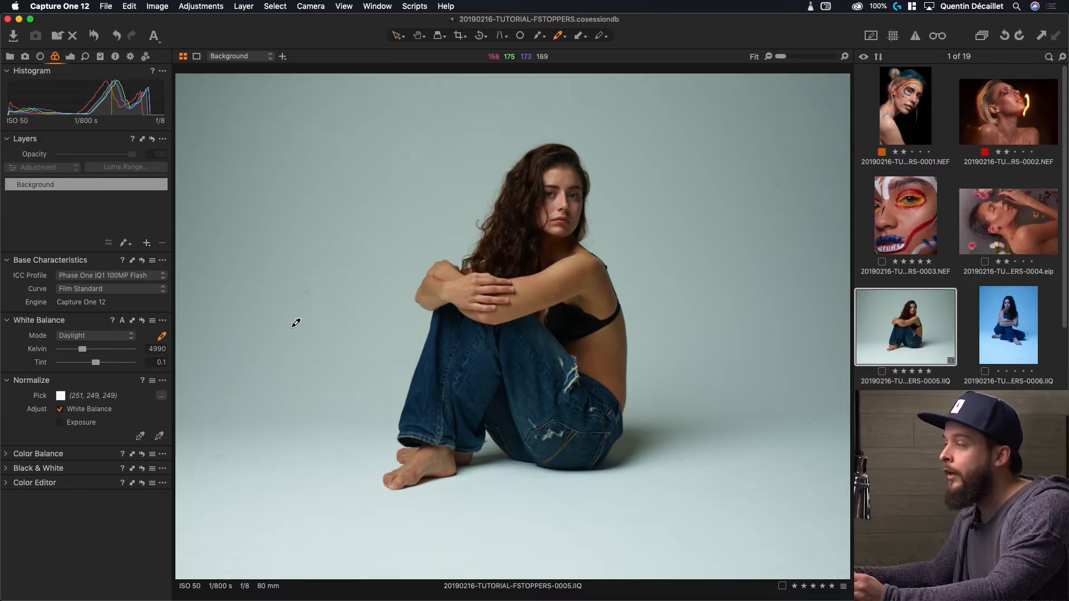
left_click(402, 269)
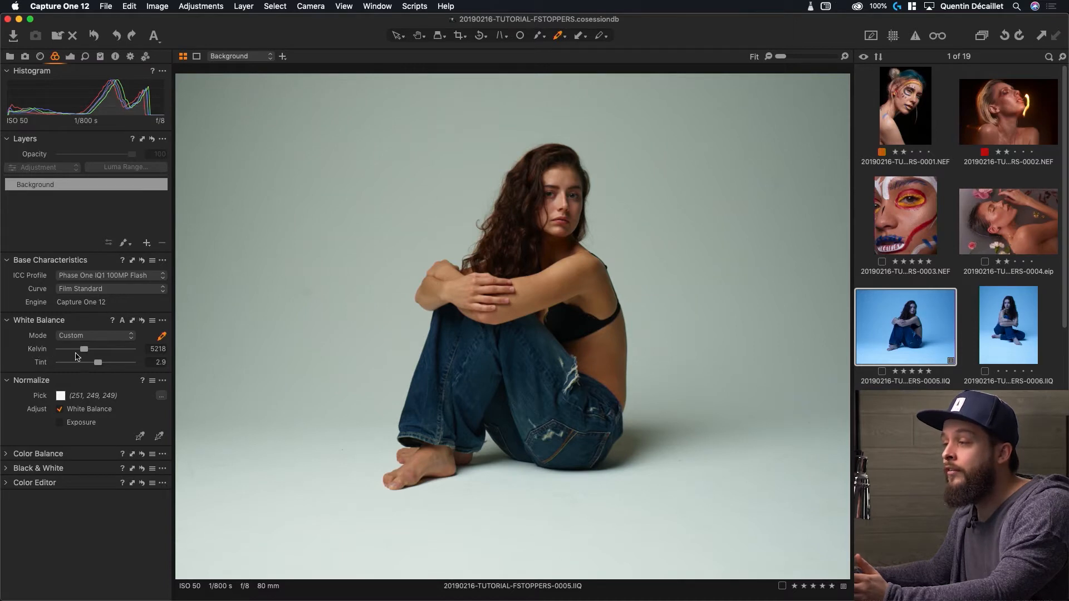
Step: Try a cooler white balance of 4176 Kelvin on image 0005, and try the automatic white balance adjustment
left_click_drag(83, 349, 84, 350)
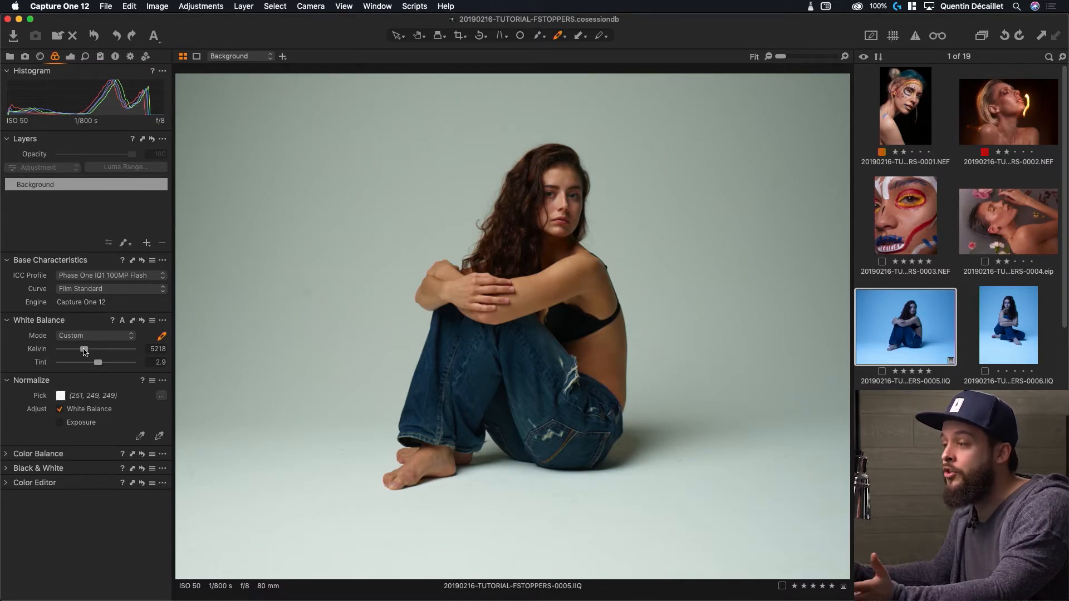
mouse_move(84, 350)
left_mouse_down()
mouse_move(96, 352)
mouse_move(79, 350)
left_mouse_up()
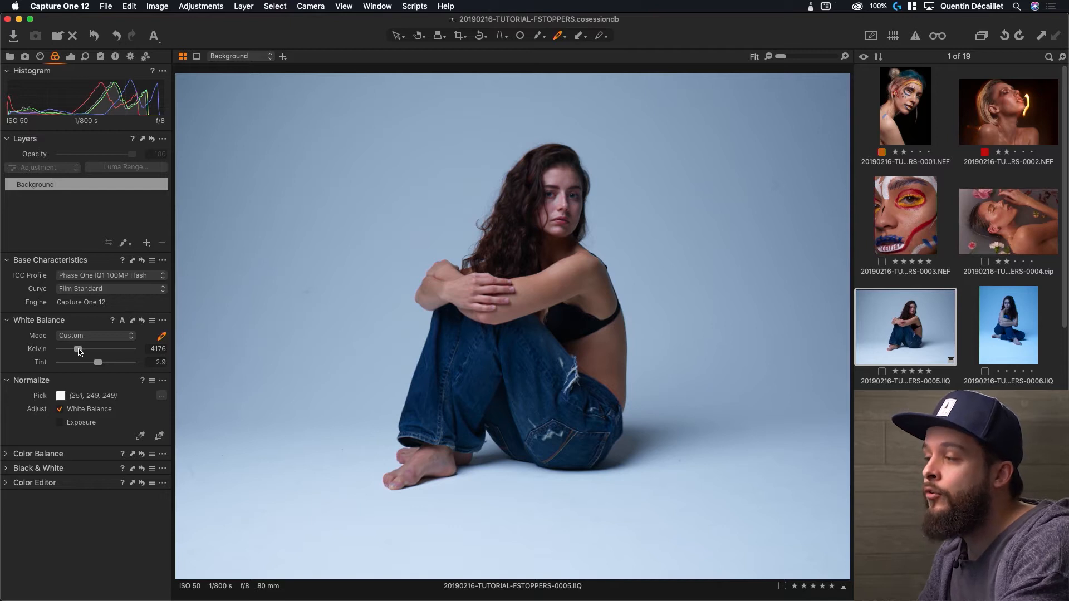
scroll(78, 350, "down", 3)
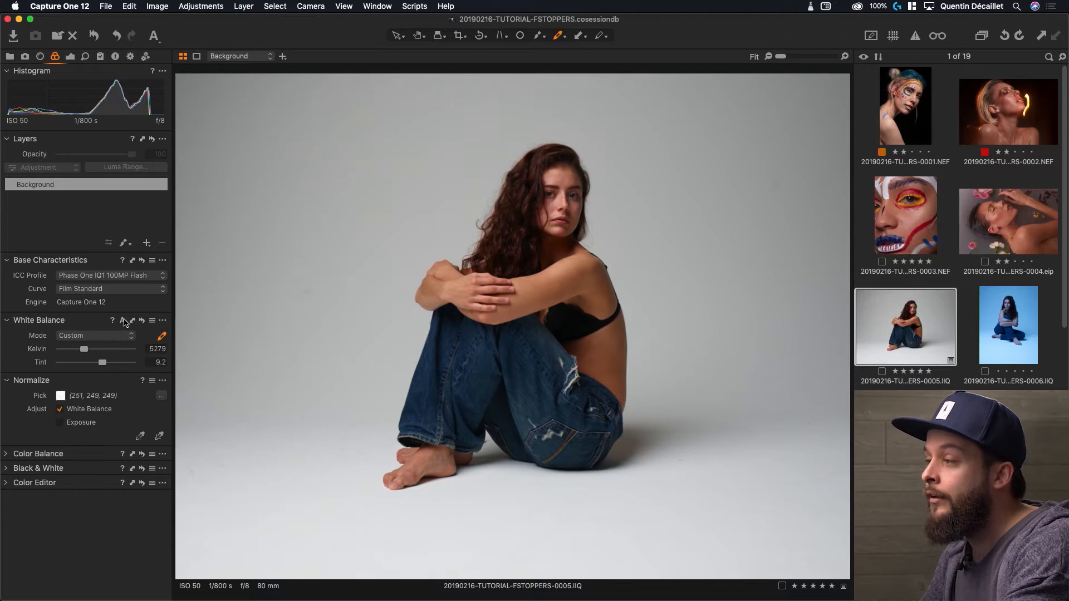
left_click(123, 321)
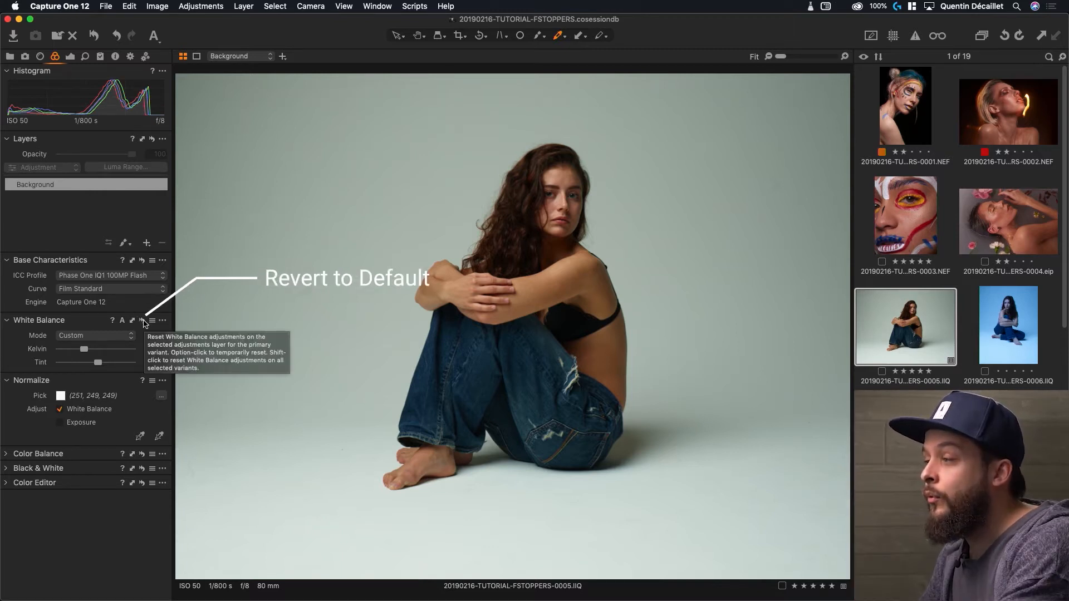
Step: Reset the white balance to its default and undo the reset, using the temporary reset to compare with the default
left_click(143, 322)
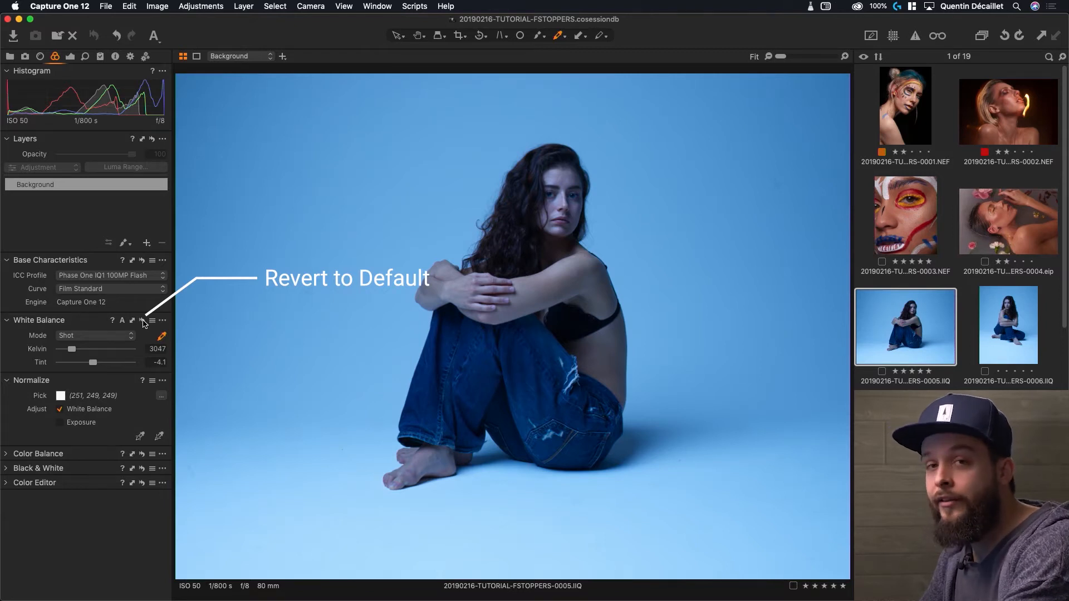
key("super+z")
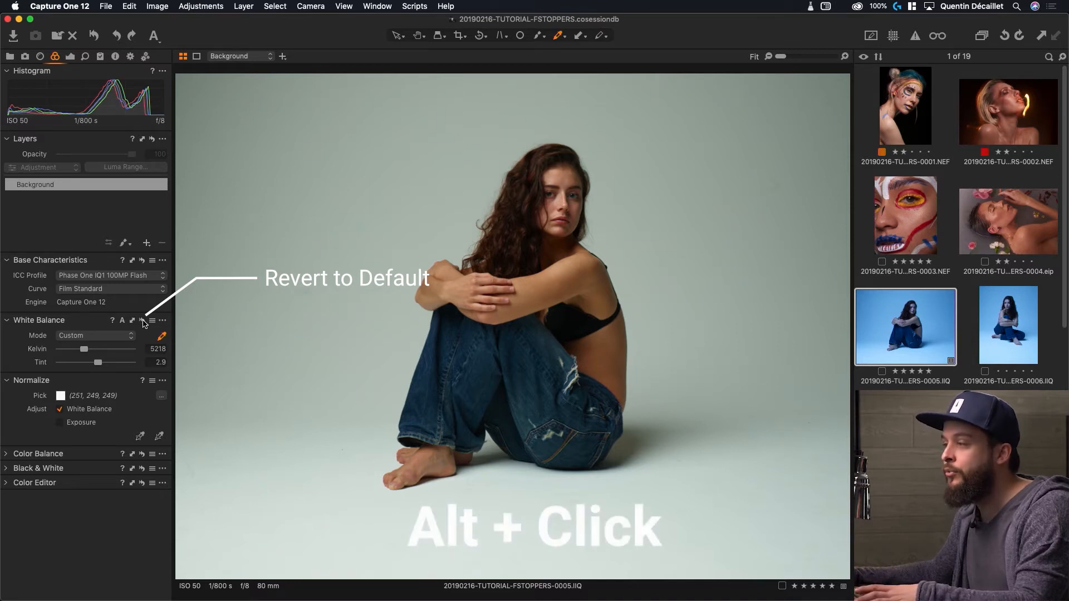
left_click(142, 322, "alt")
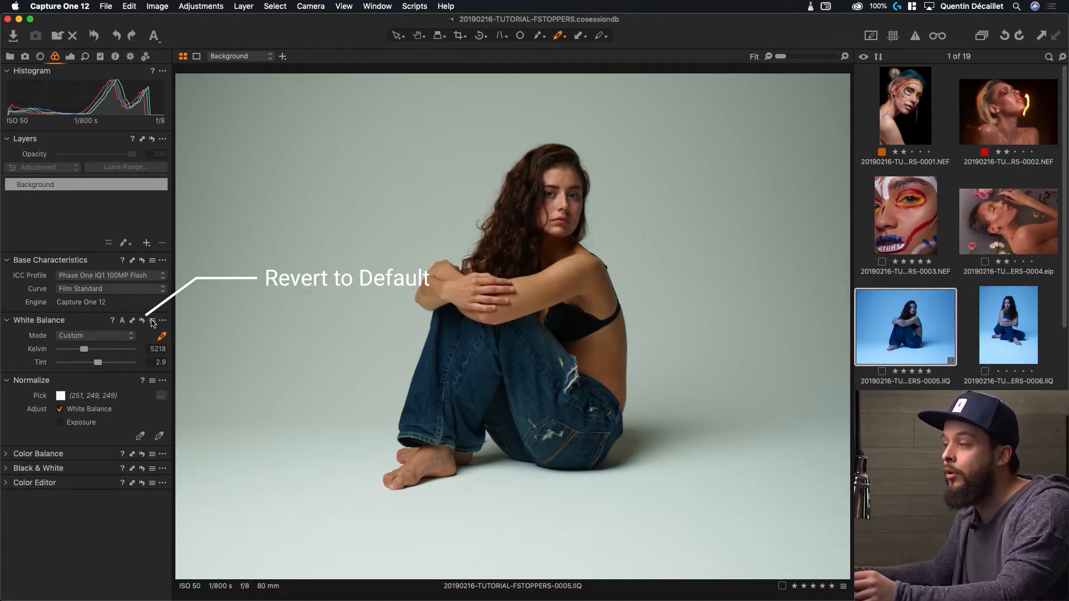
Step: Check the White Balance presets and extra options, and save the Base Characteristics as defaults for Phase One IQ1 100MP
left_click(153, 321)
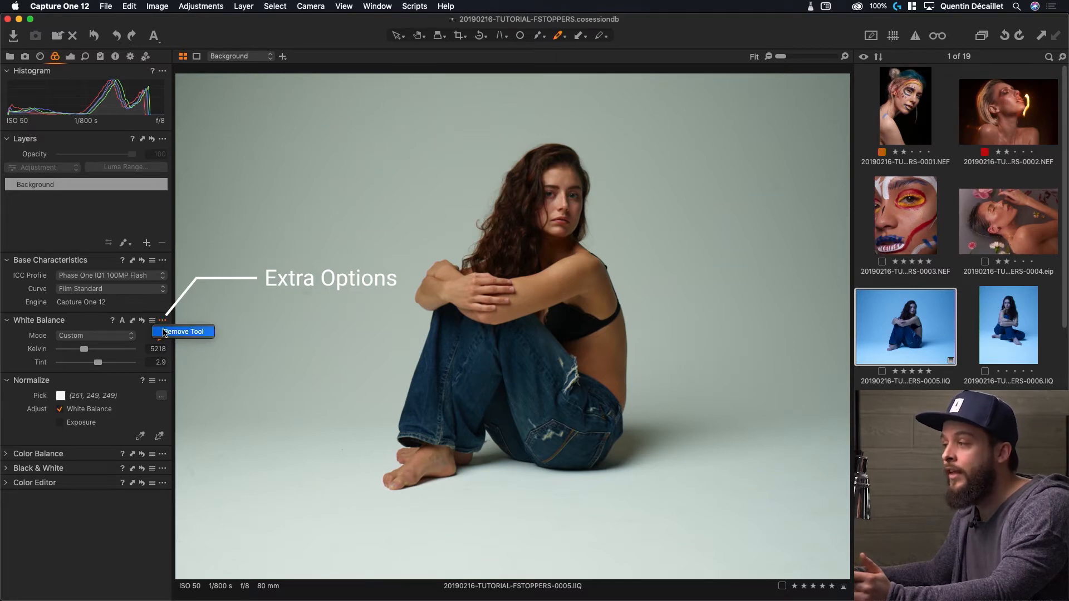
left_click(163, 310)
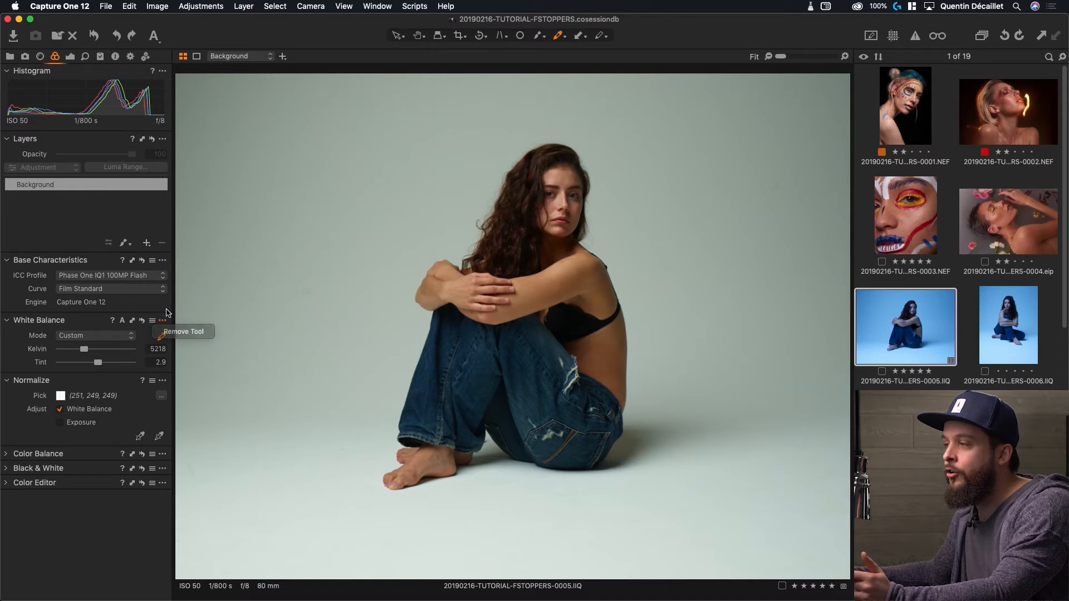
left_click(163, 261)
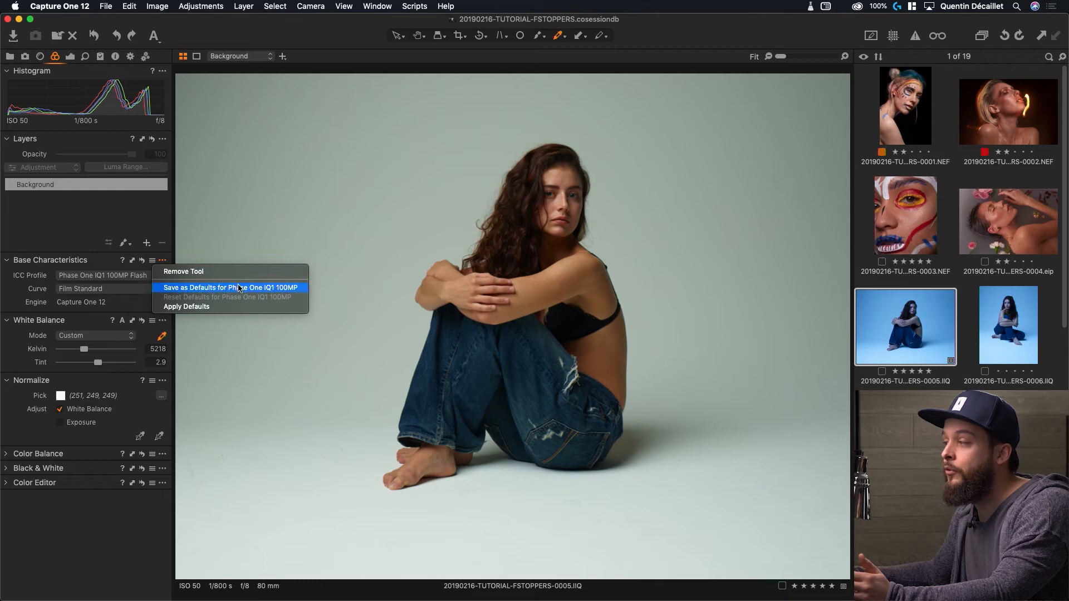
left_click(265, 287)
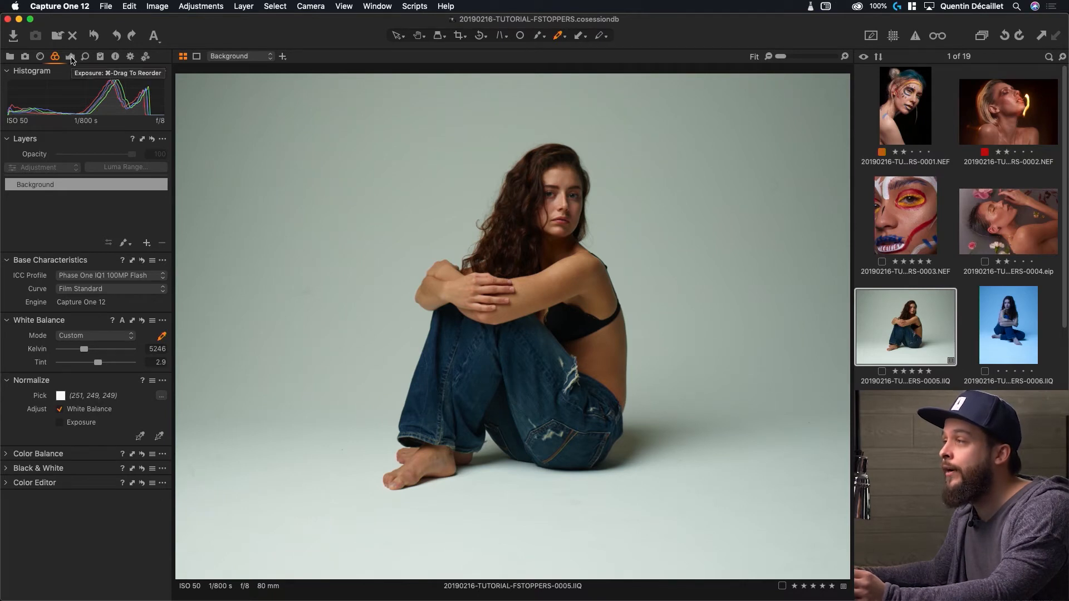
Step: Try Exposure values of 1.25 and 1 on image 0005, and settle on 0.45
left_click(71, 58)
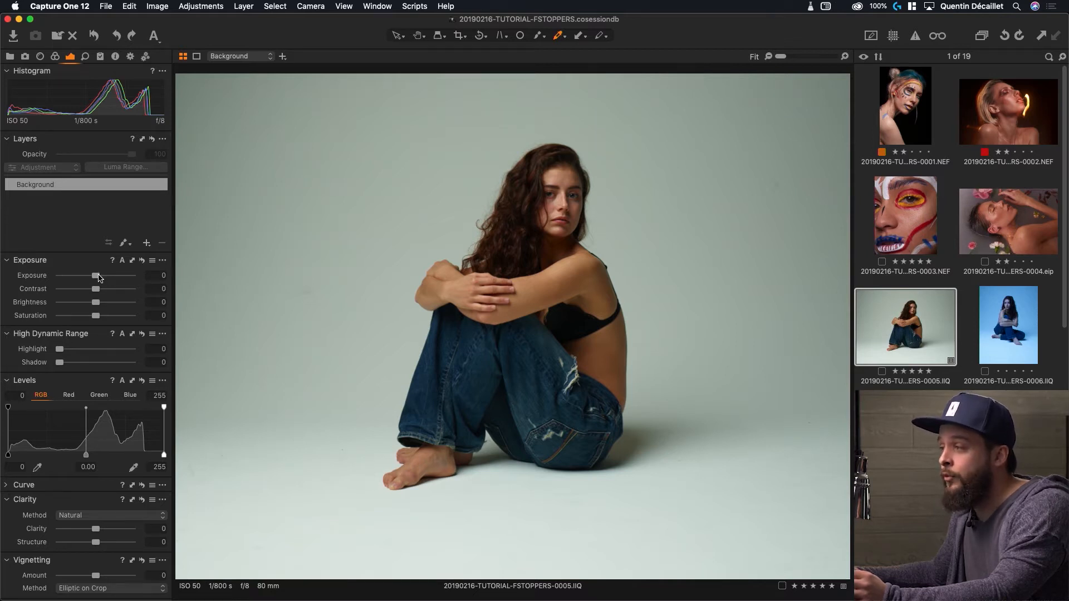
mouse_move(98, 278)
left_mouse_down()
mouse_move(109, 279)
mouse_move(87, 280)
mouse_move(111, 280)
left_mouse_up()
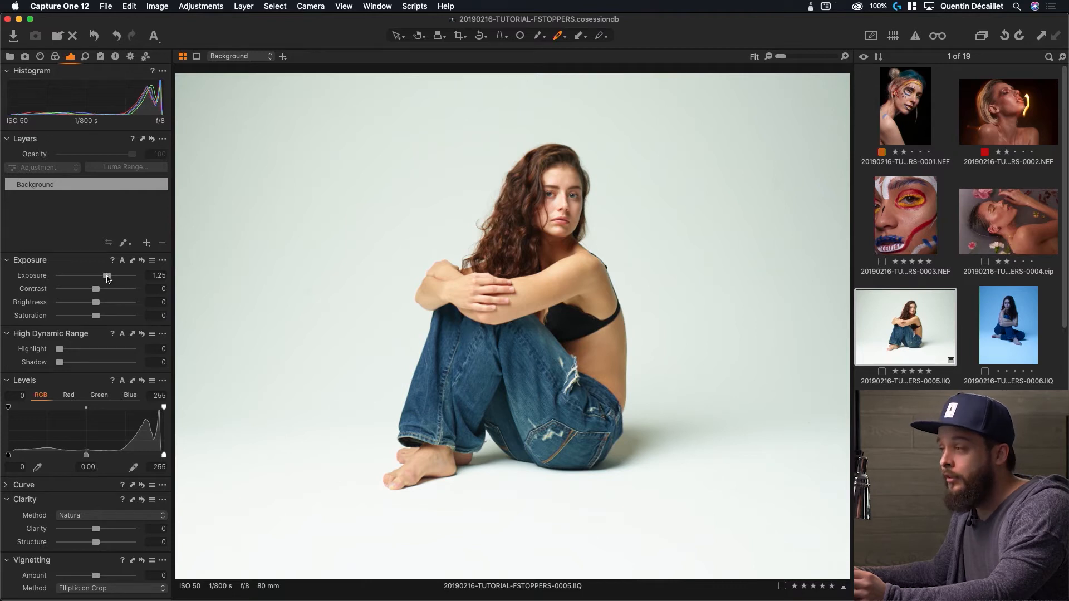
double_click(107, 277)
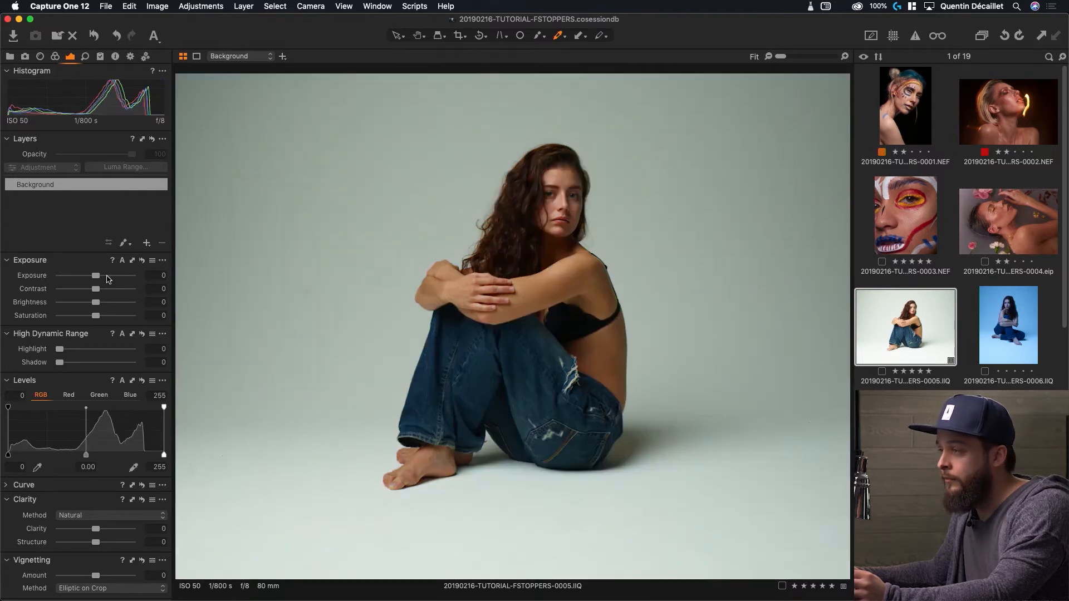
left_click(155, 276)
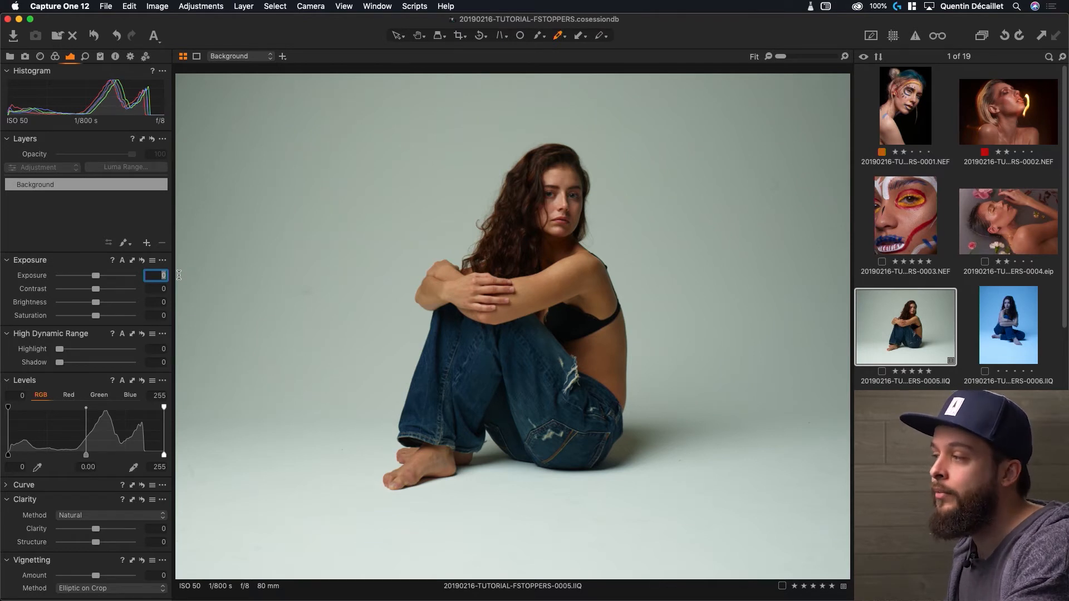
type("1")
key("Return")
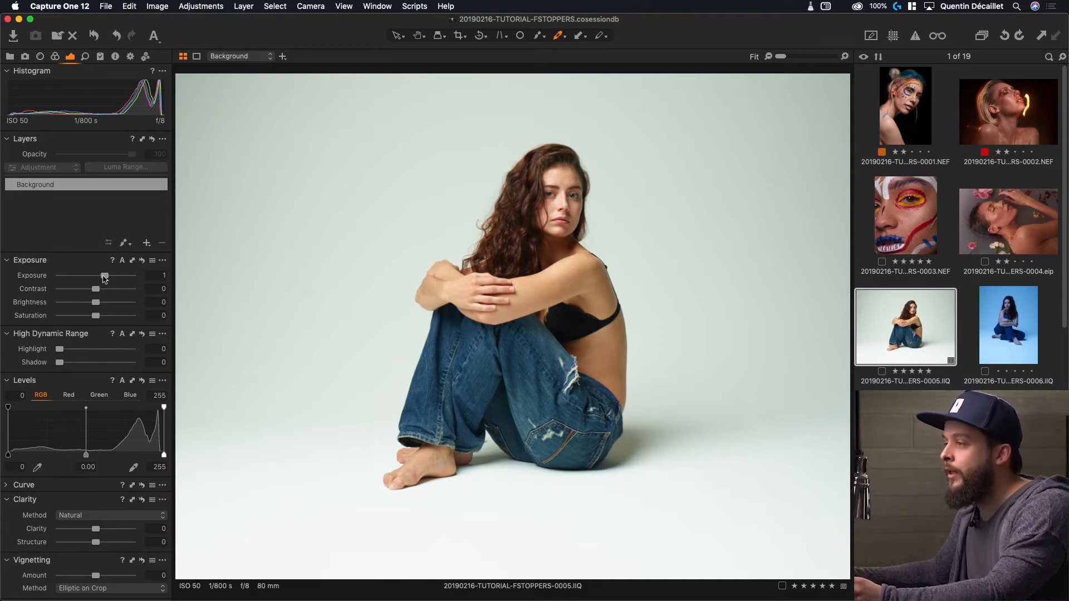
left_click_drag(104, 278, 99, 278)
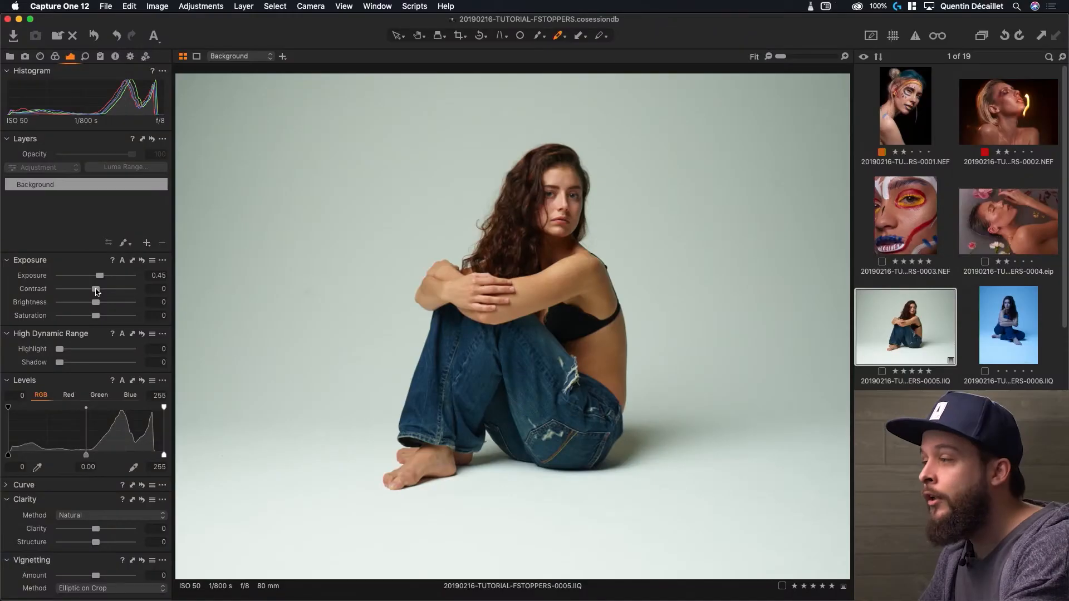
Step: Try raising Contrast to 20 and Brightness to 19, returning each to 0
left_click_drag(96, 291, 111, 295)
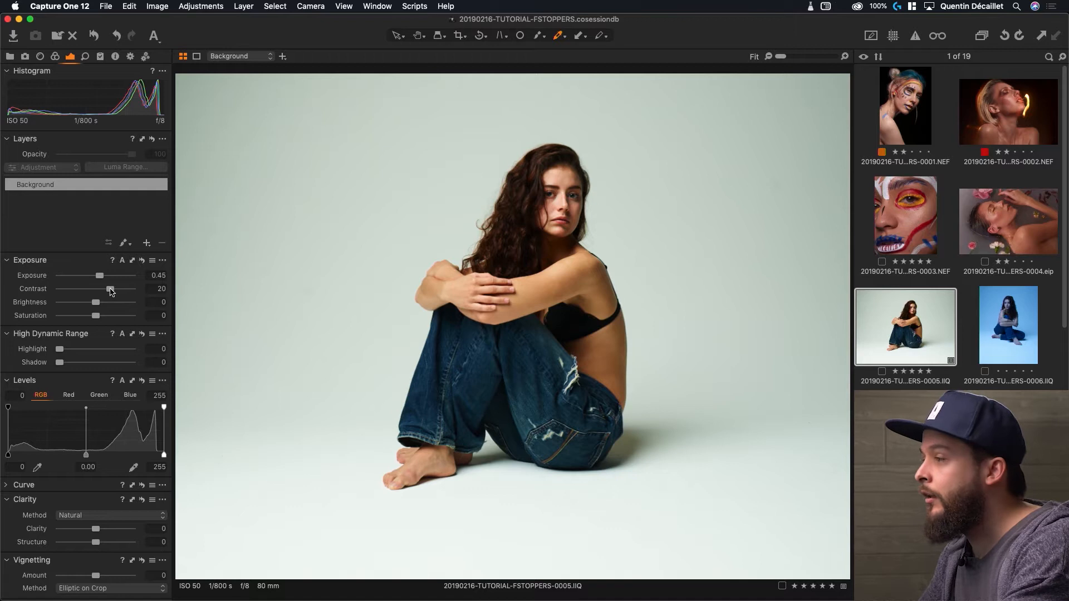
left_click_drag(111, 290, 109, 291)
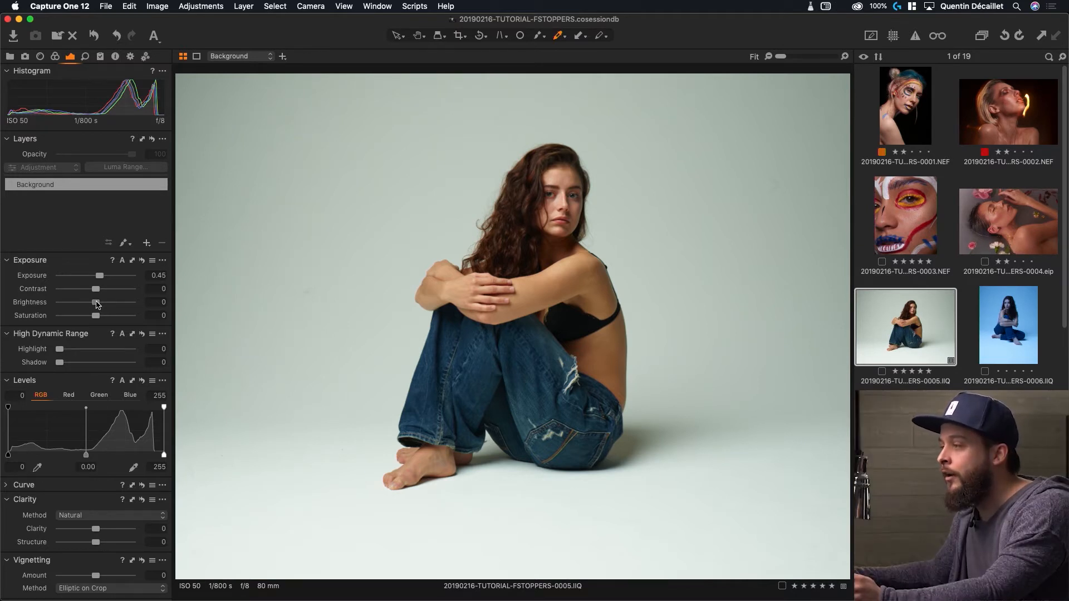
left_click_drag(97, 304, 111, 308)
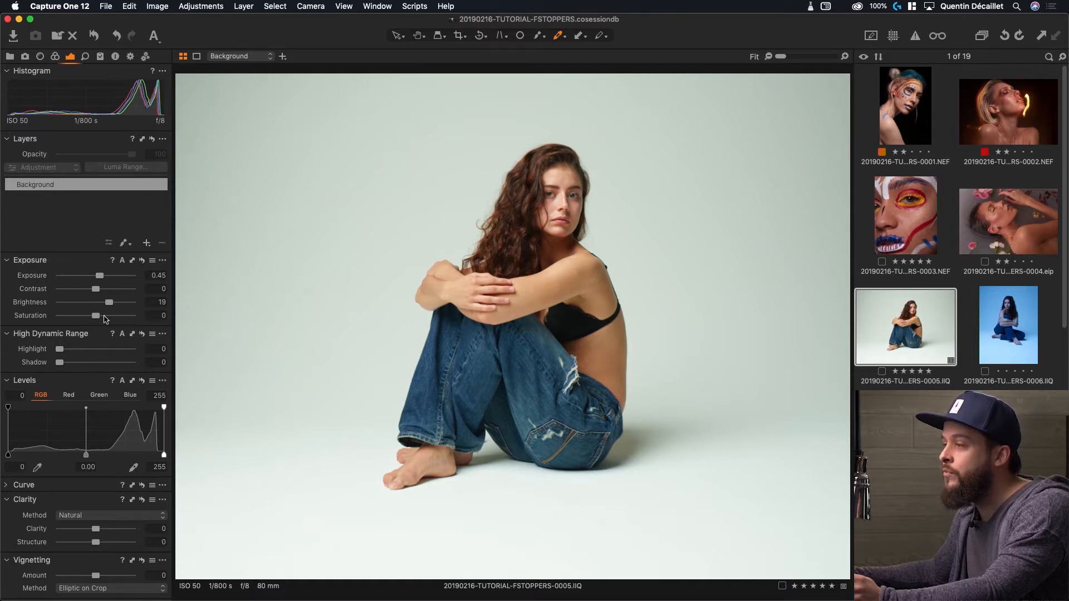
left_click_drag(114, 304, 82, 302)
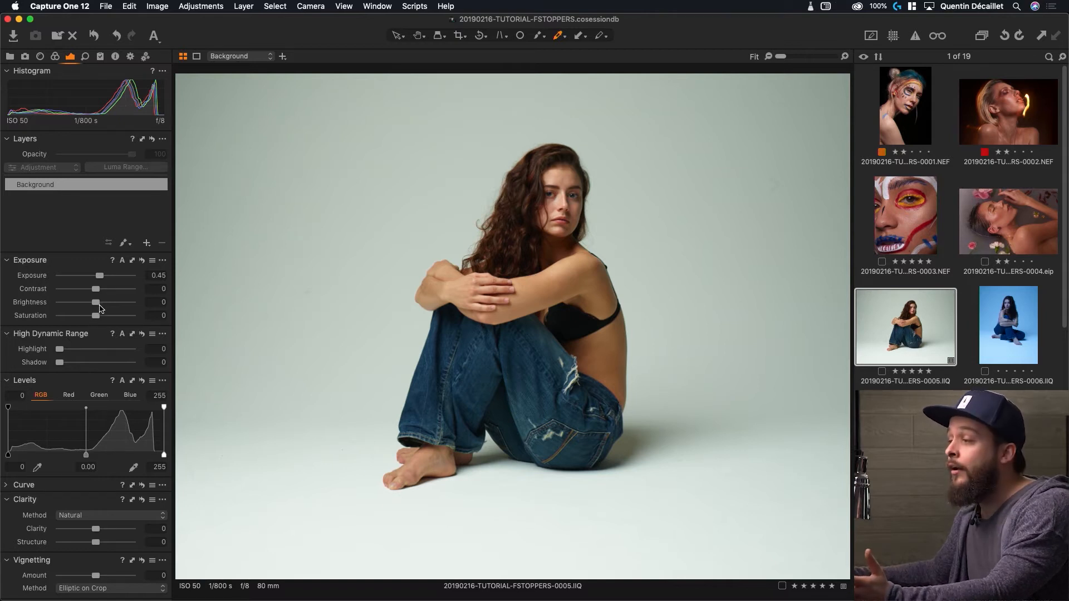
Step: Lower the image's Saturation to -19
mouse_move(96, 317)
left_mouse_down()
mouse_move(112, 319)
mouse_move(80, 318)
left_mouse_up()
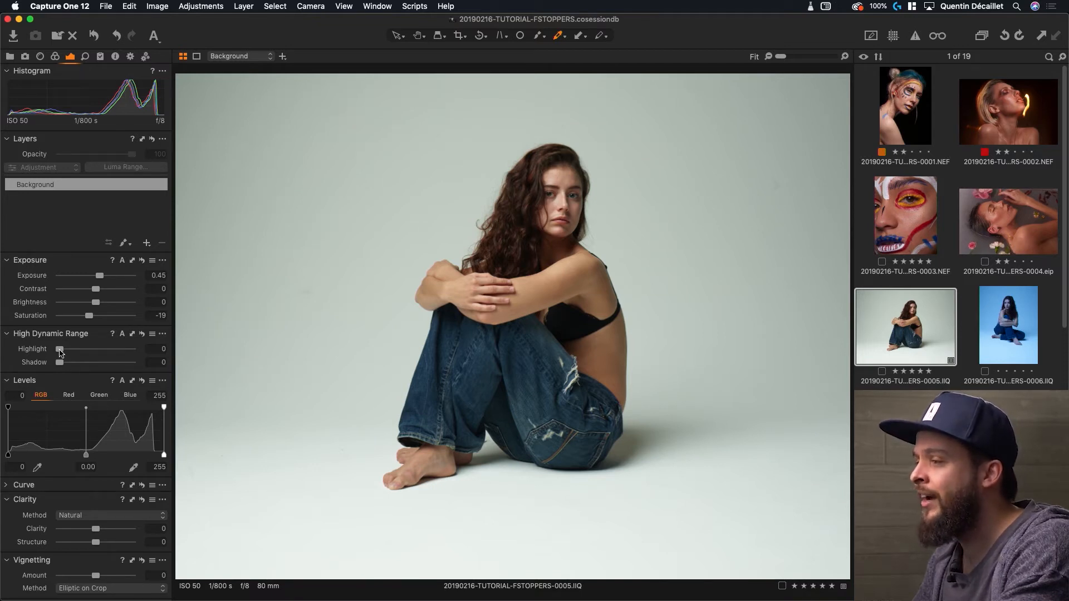
Step: Recover tonal detail with High Dynamic Range by setting Highlight to 45 and Shadow to 37
left_click_drag(60, 353, 90, 353)
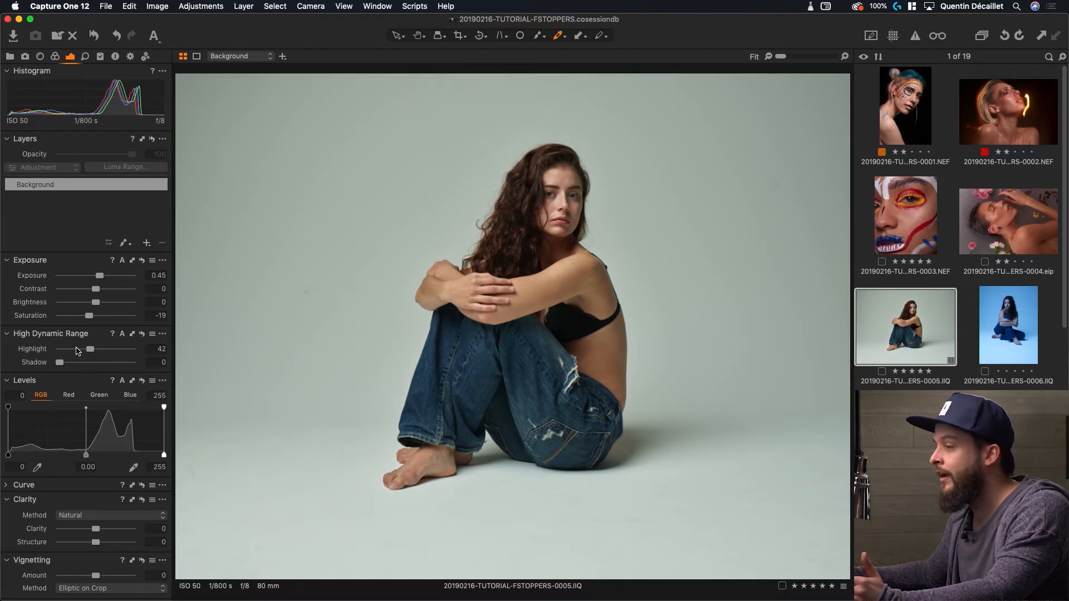
left_click_drag(91, 353, 93, 353)
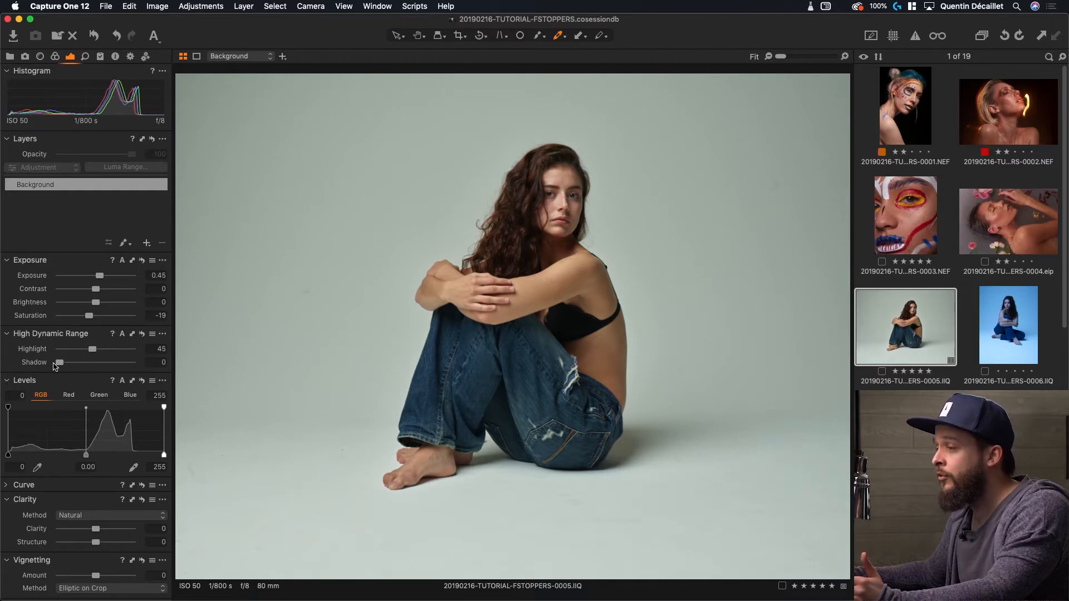
left_click_drag(60, 364, 87, 363)
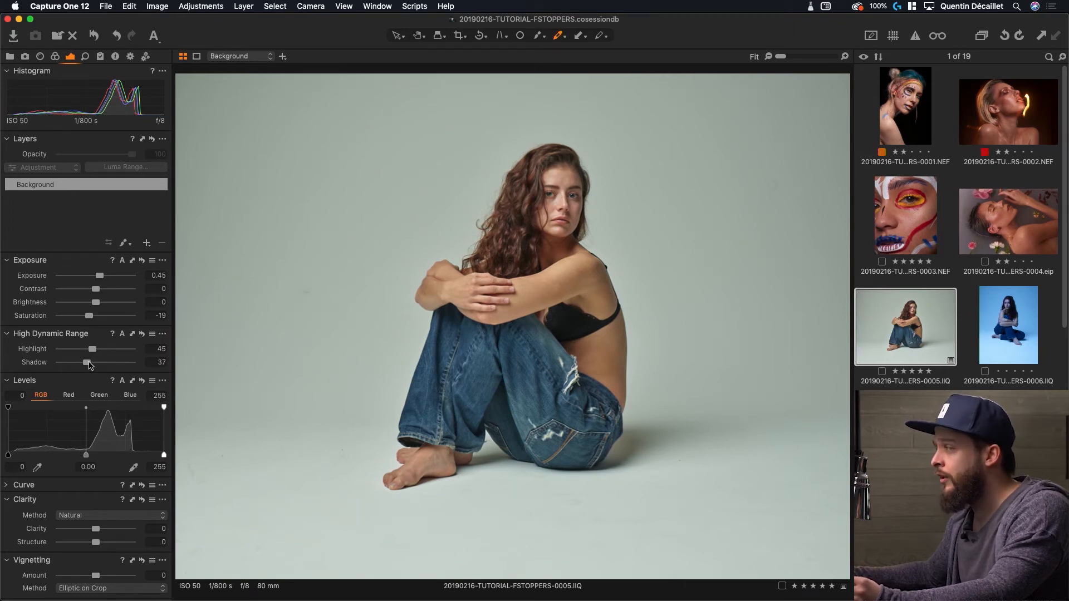
Step: Try the High Dynamic Range sliders at Highlight 100 and Shadow 100, and reset both to 0
left_click_drag(87, 362, 145, 353)
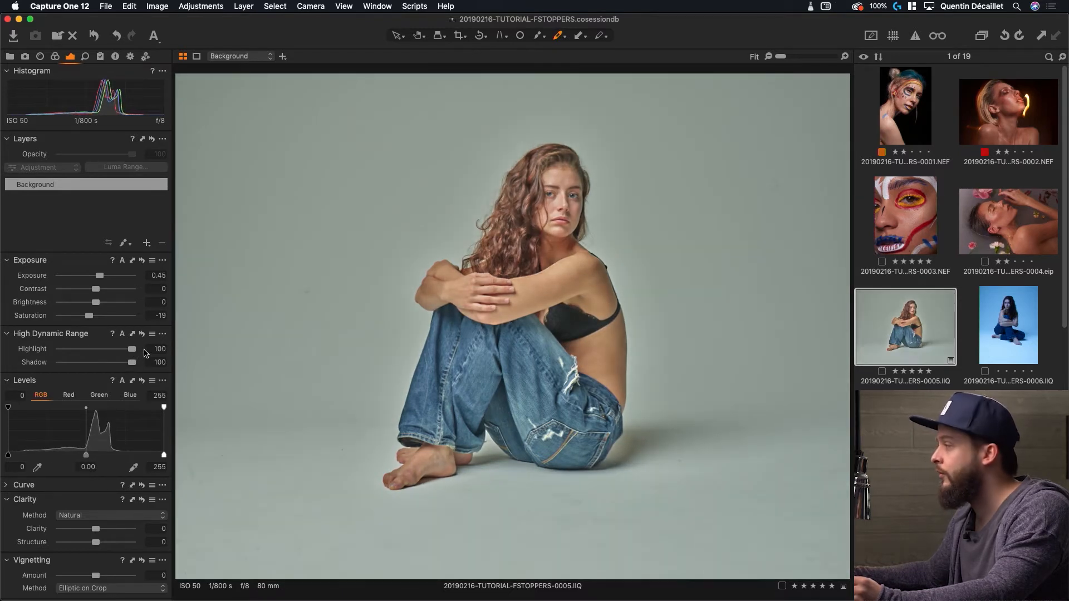
double_click(132, 349)
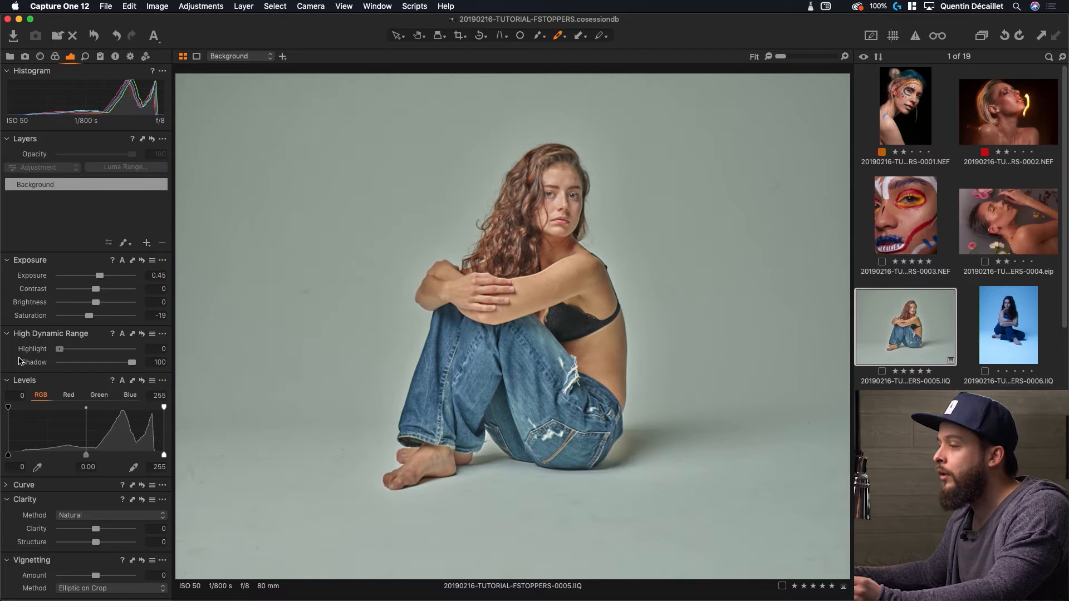
double_click(133, 363)
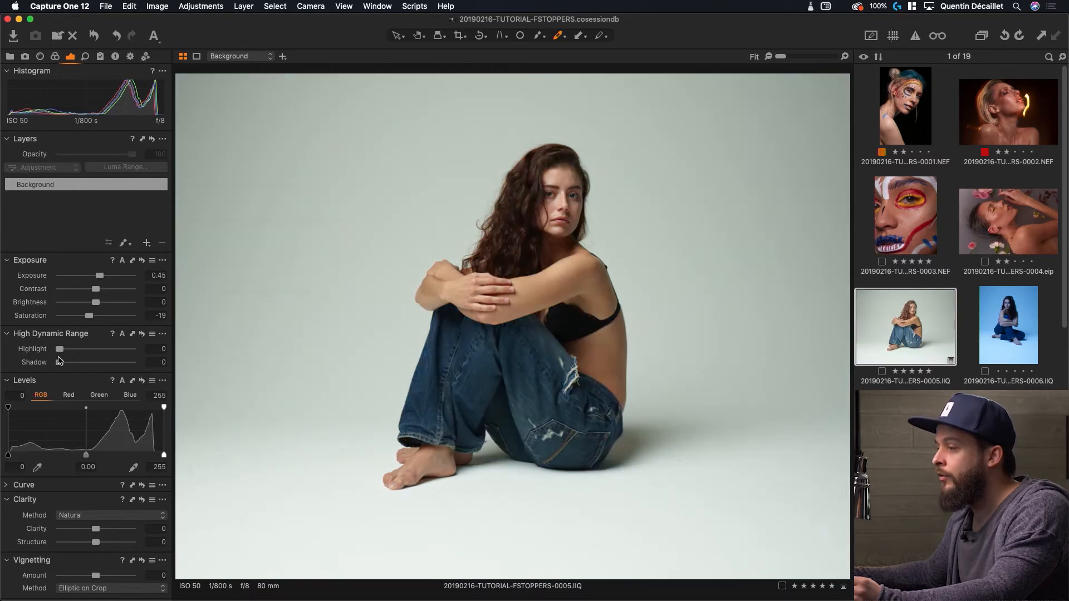
Step: Set High Dynamic Range Highlight to 31 and Shadow to 6, then try its automatic adjustment and undo it
left_click_drag(60, 352, 82, 357)
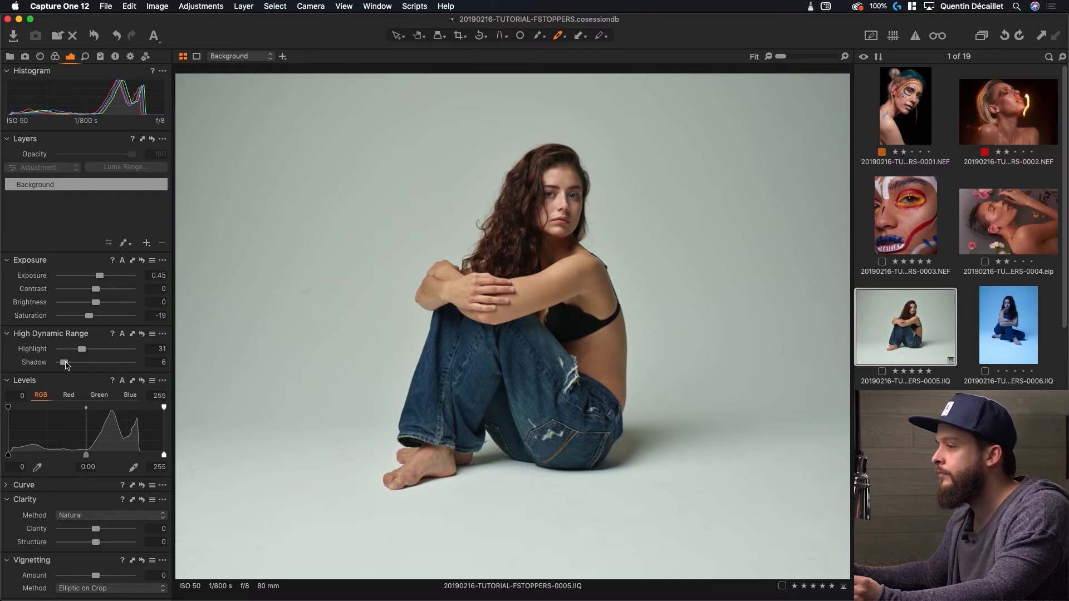
left_click(122, 335)
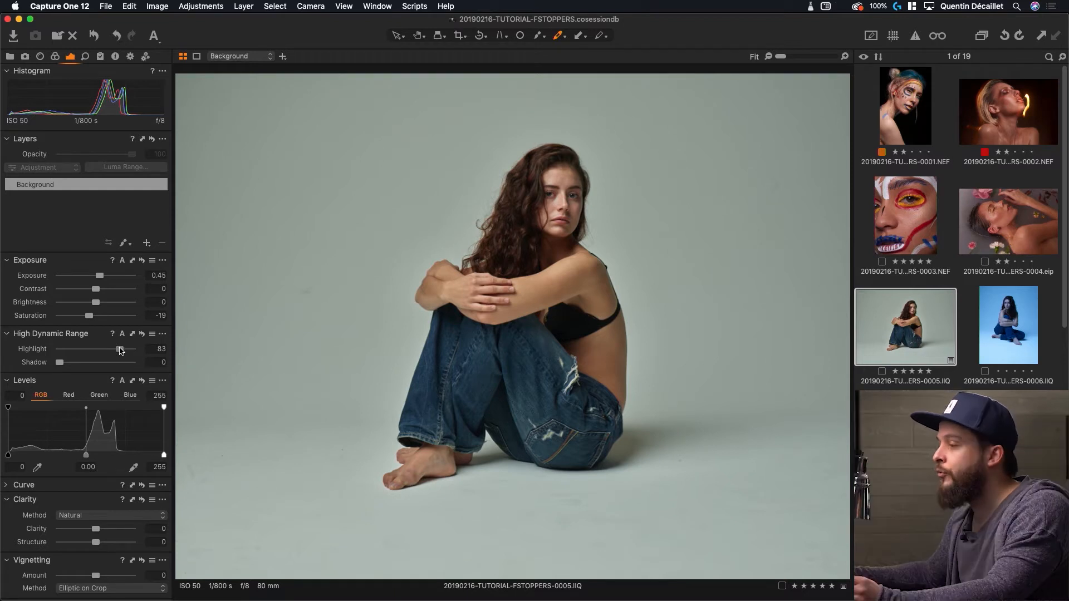
key("super+z")
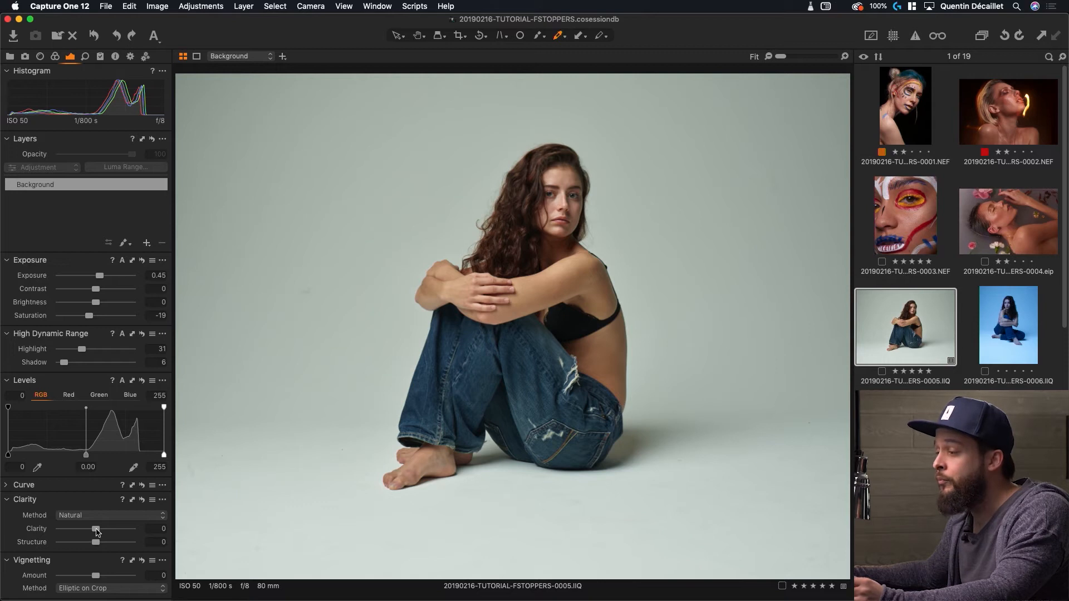
Step: Try Clarity at -61, reset it to 0, and raise it to 61 with the Natural method
mouse_move(98, 533)
left_mouse_down()
mouse_move(120, 533)
mouse_move(81, 532)
left_mouse_up()
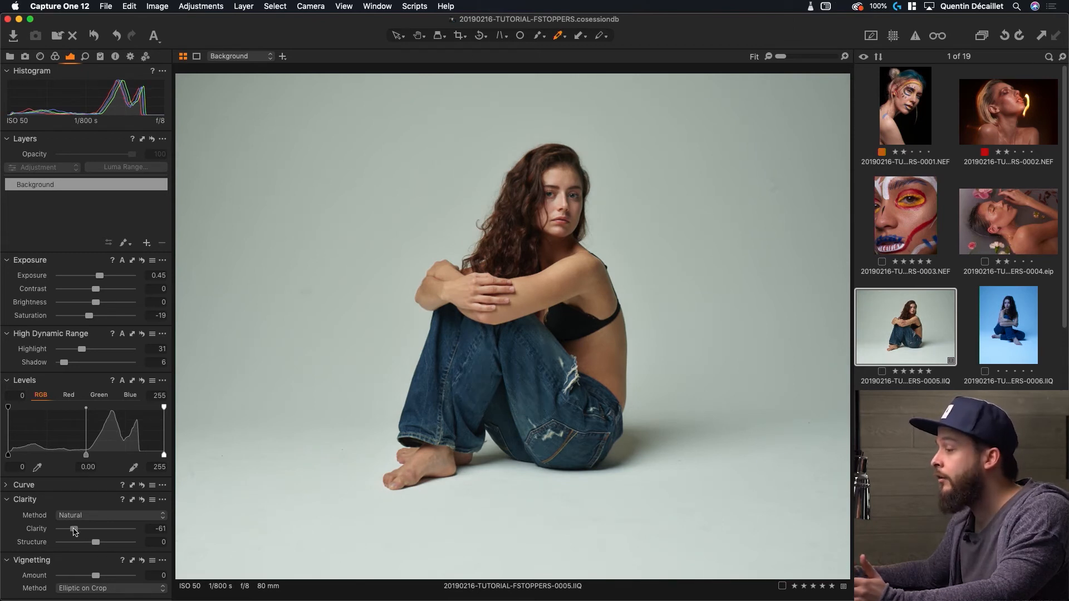
double_click(74, 529)
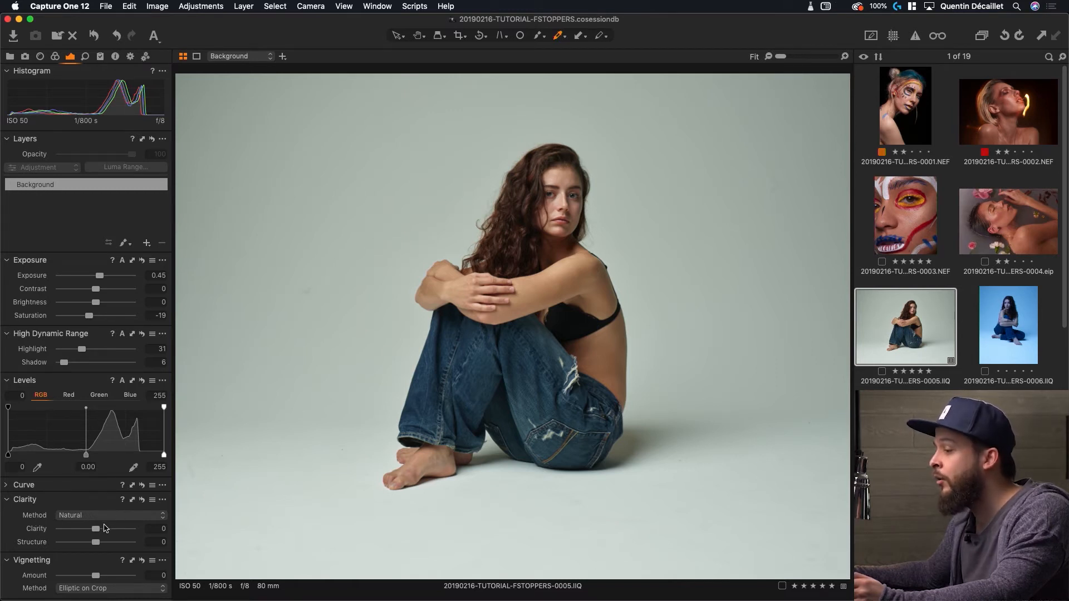
left_click_drag(96, 529, 118, 529)
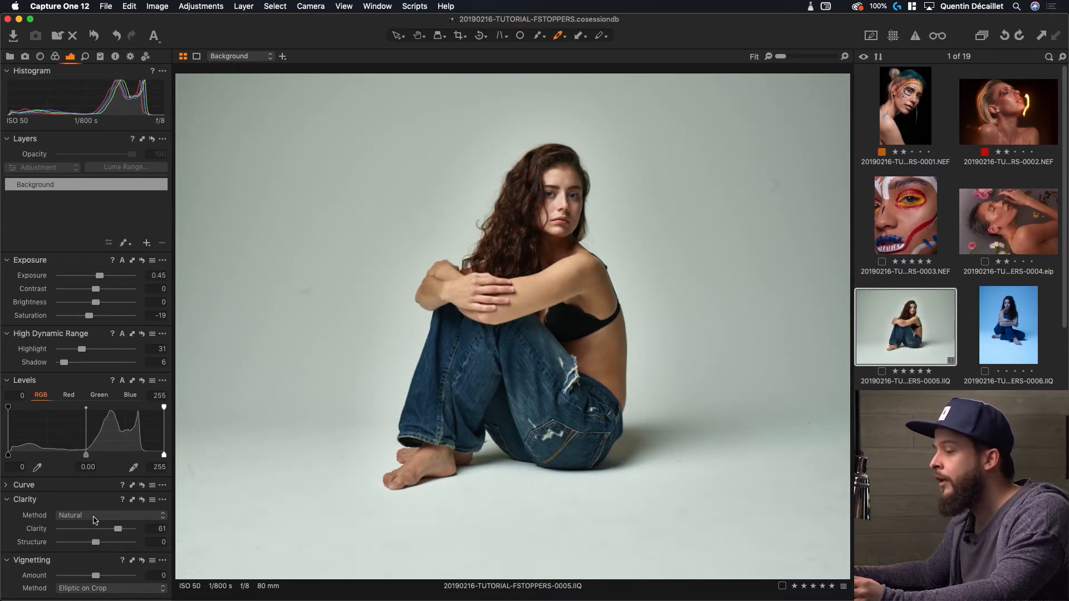
Step: Compare the Punch, Neutral and Classic Clarity methods with Natural, and return the method to Natural
left_click(93, 518)
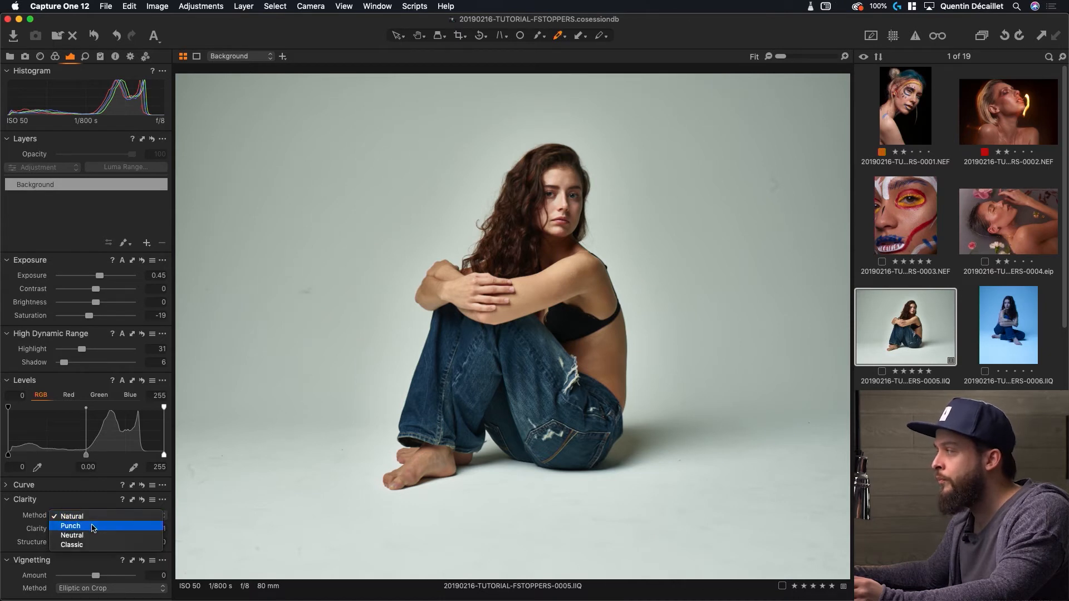
left_click(93, 526)
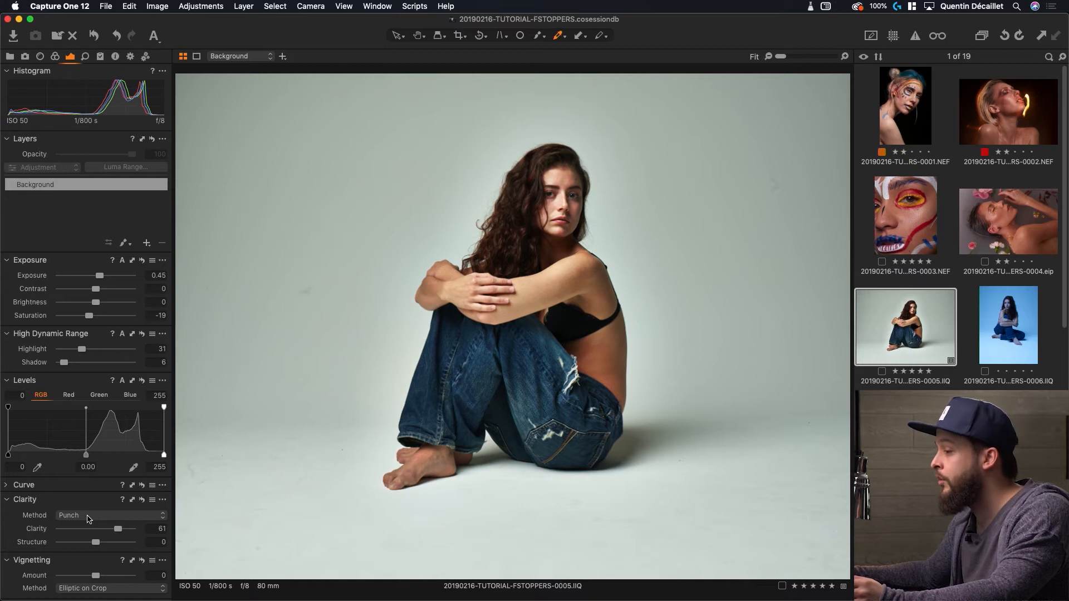
left_click(89, 519)
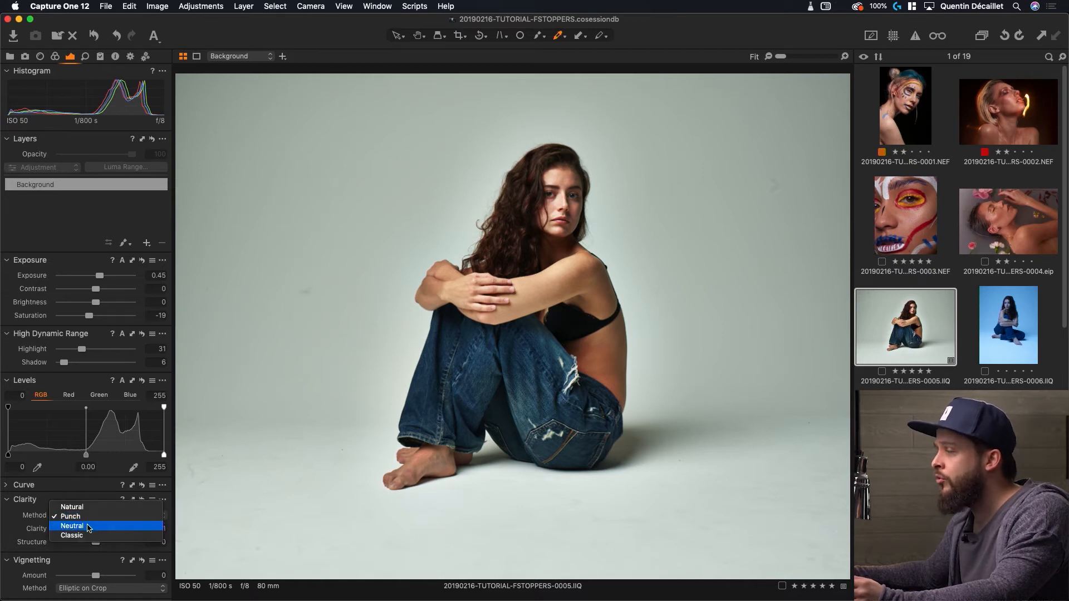
left_click(89, 525)
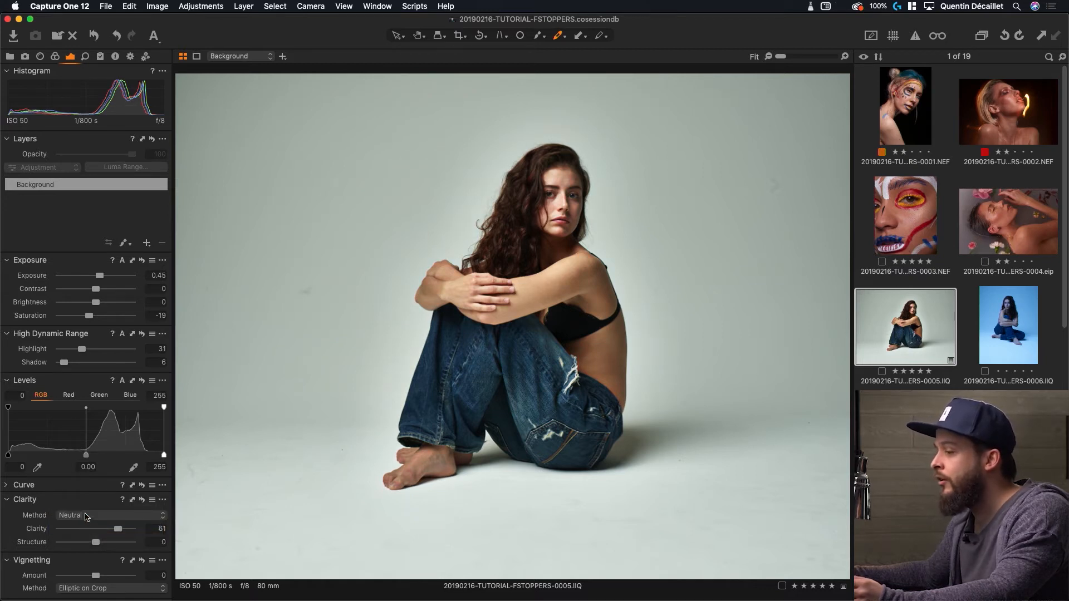
left_click(87, 517)
left_click(81, 498)
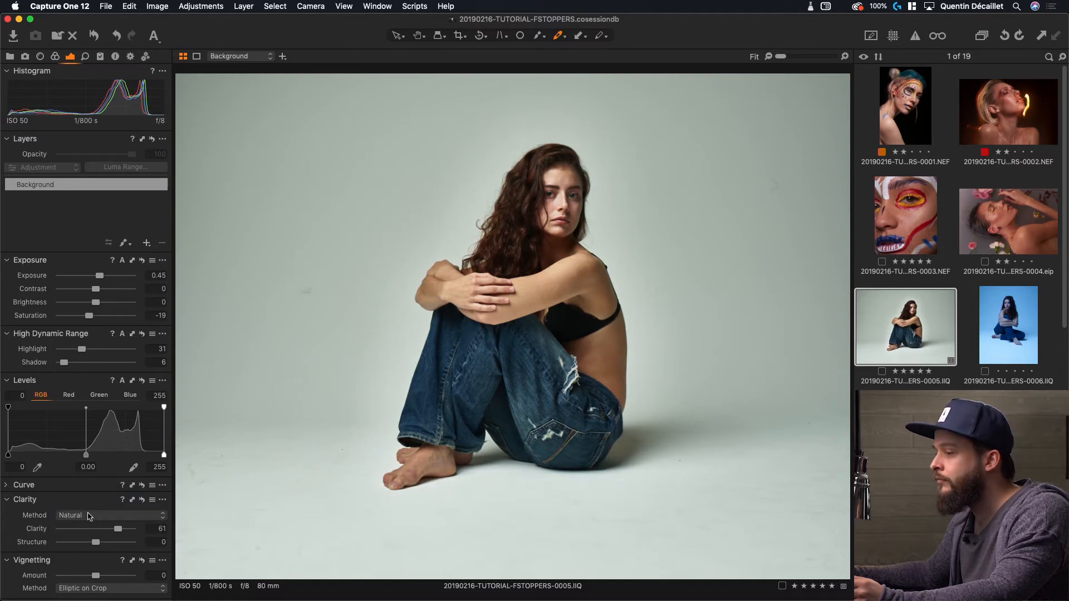
left_click(89, 517)
left_click(90, 543)
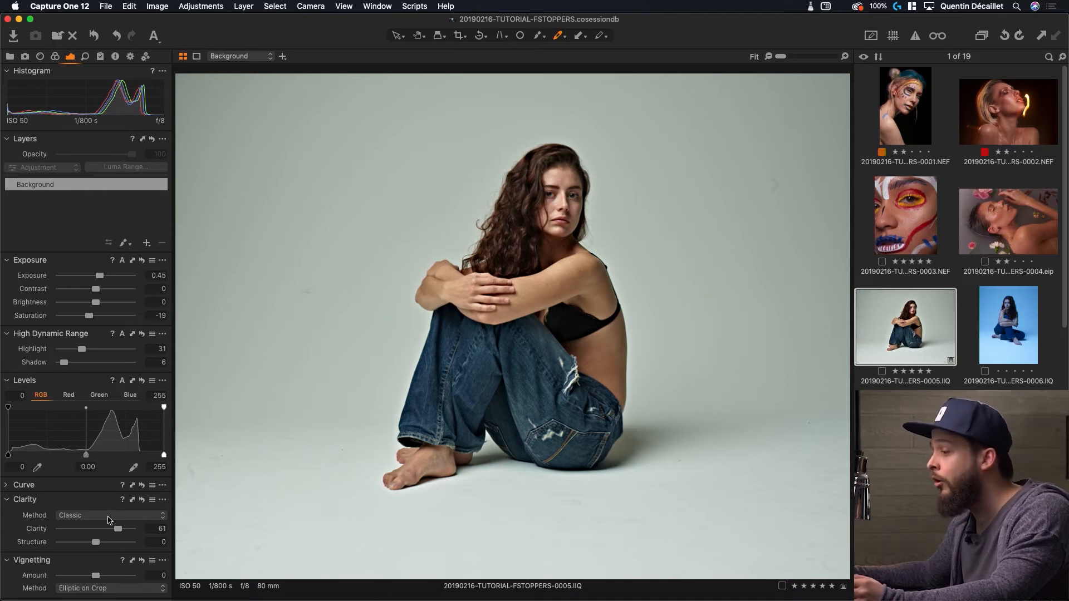
left_click(105, 516)
left_click(97, 489)
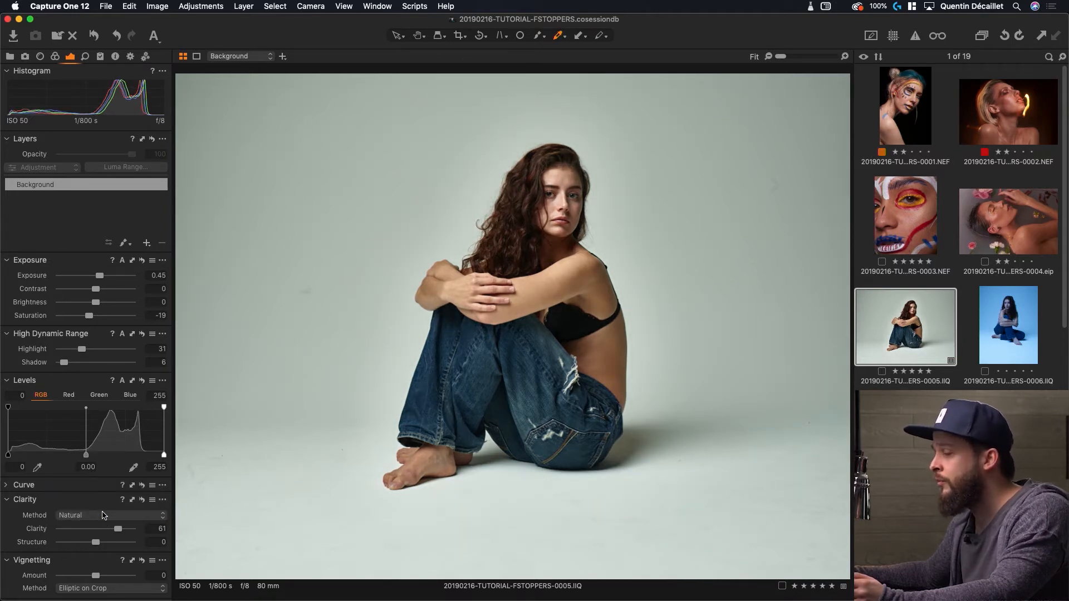
Step: Lower Clarity to 14 and raise Structure to 52
left_click_drag(117, 530, 114, 531)
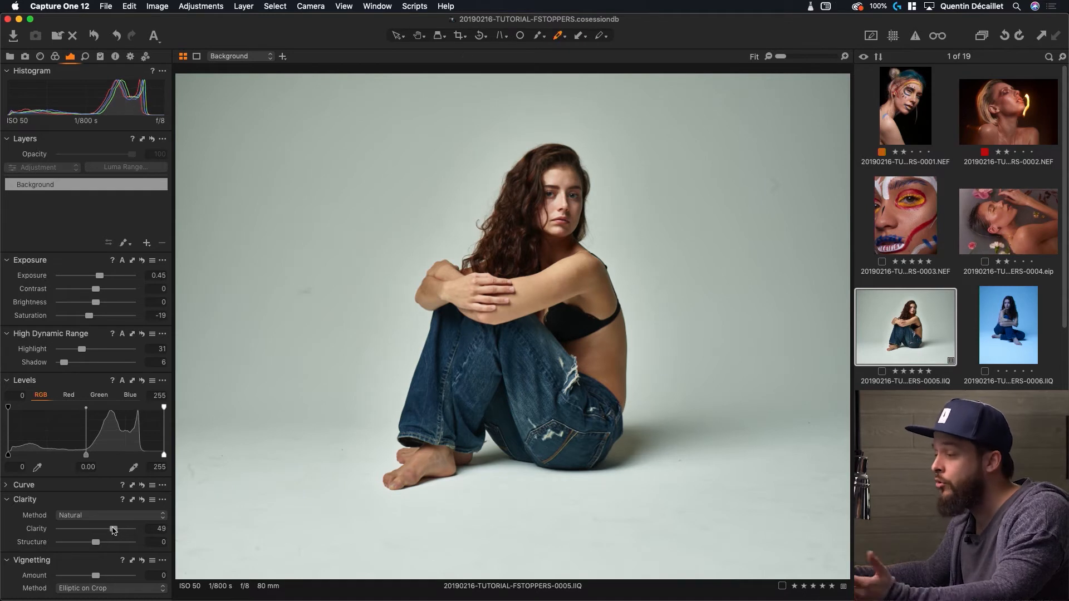
left_click_drag(113, 529, 104, 529)
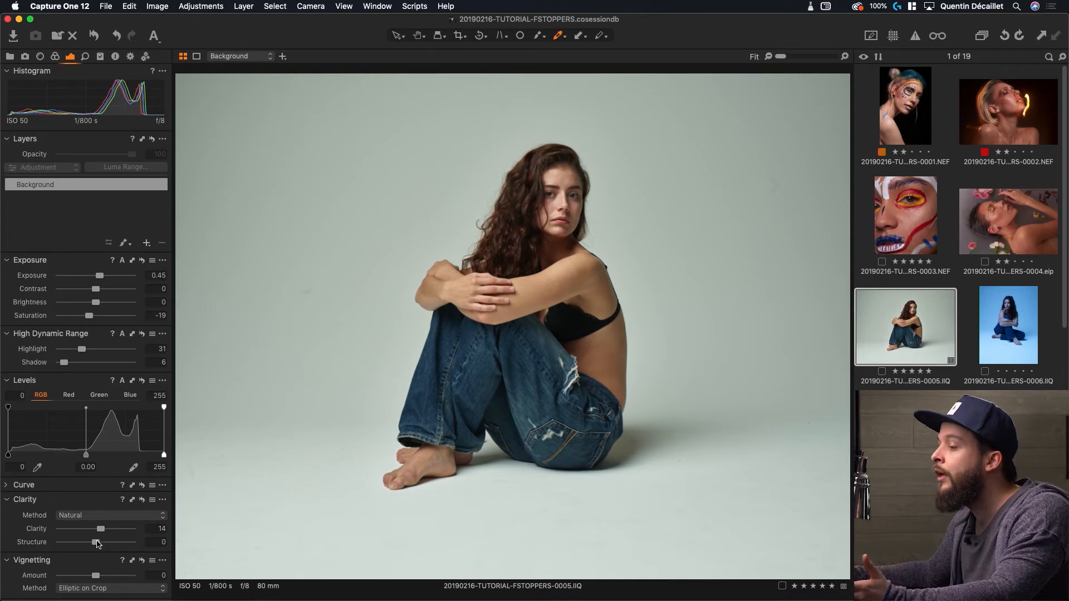
left_click_drag(98, 543, 113, 543)
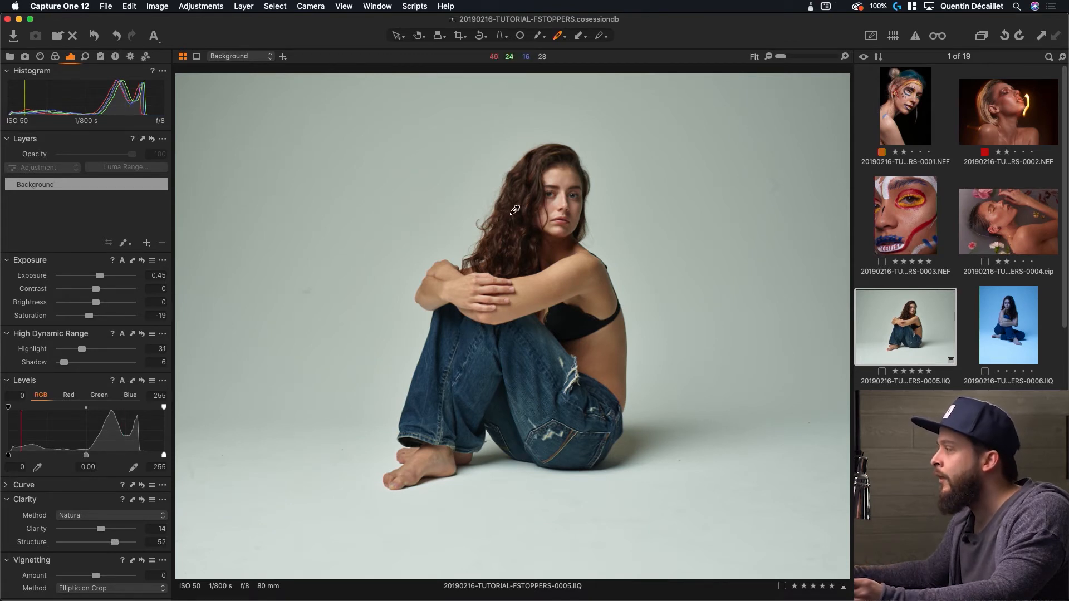
Step: Reduce Structure to 11 while checking the hair detail up close, and compare by resetting the Clarity adjustments and undoing the reset
scroll(527, 218, "up", 3)
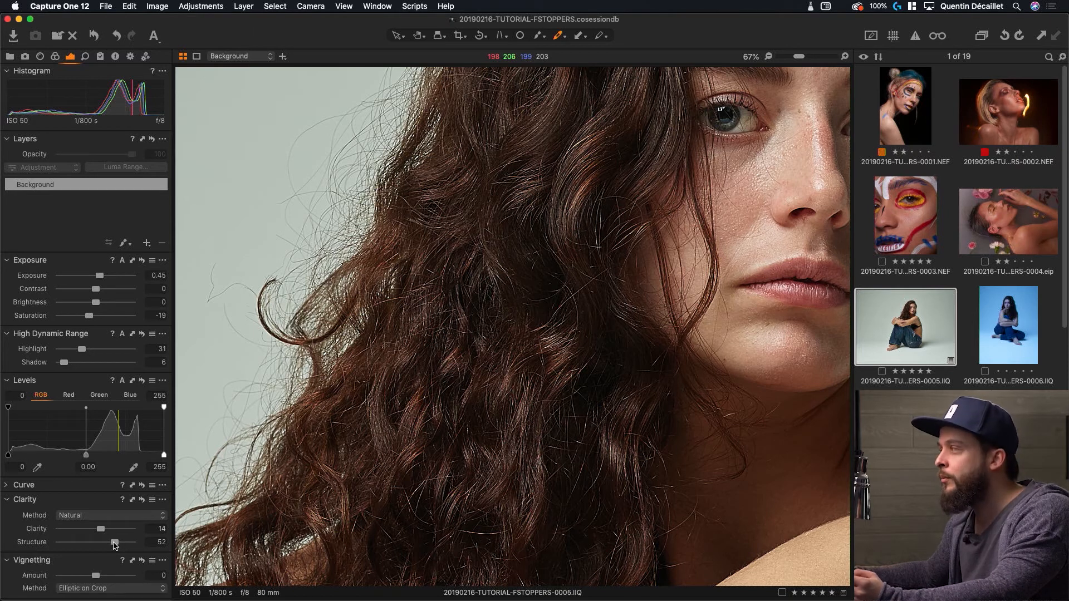
left_click_drag(115, 544, 100, 544)
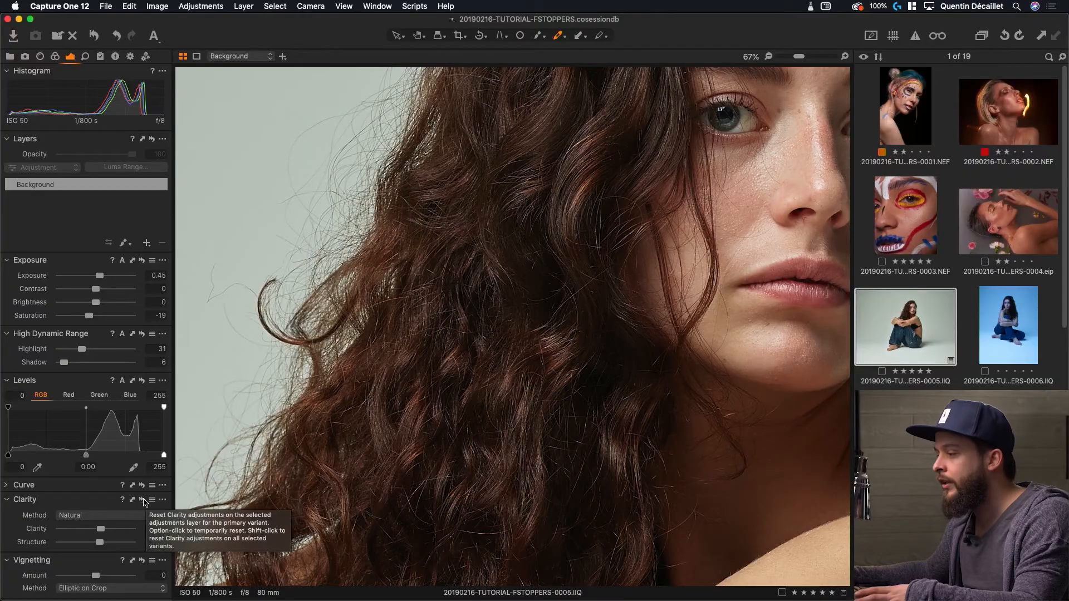
left_click(142, 503)
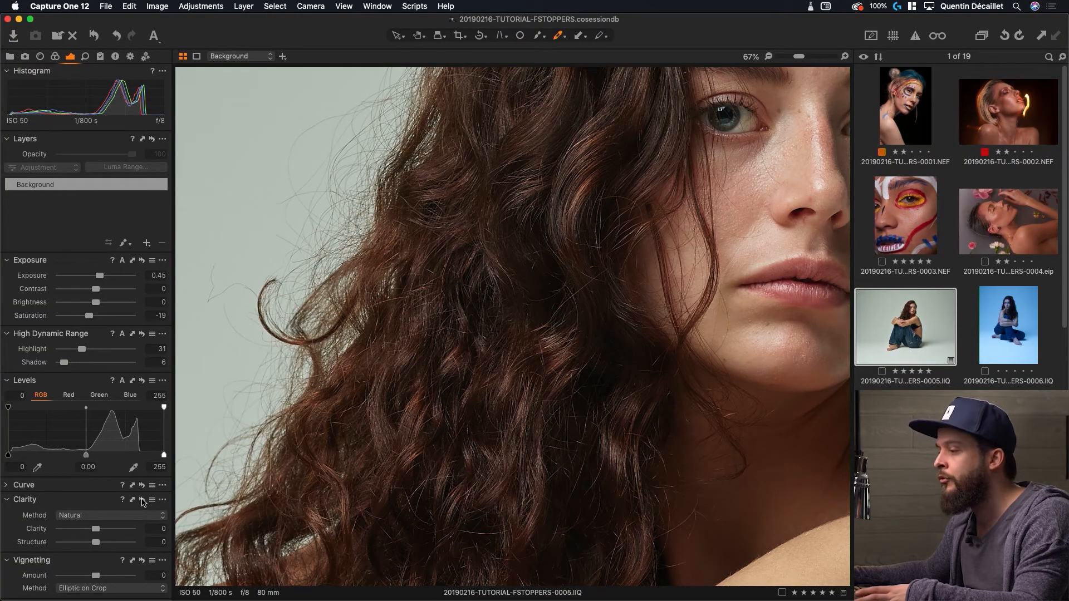
key("super+z")
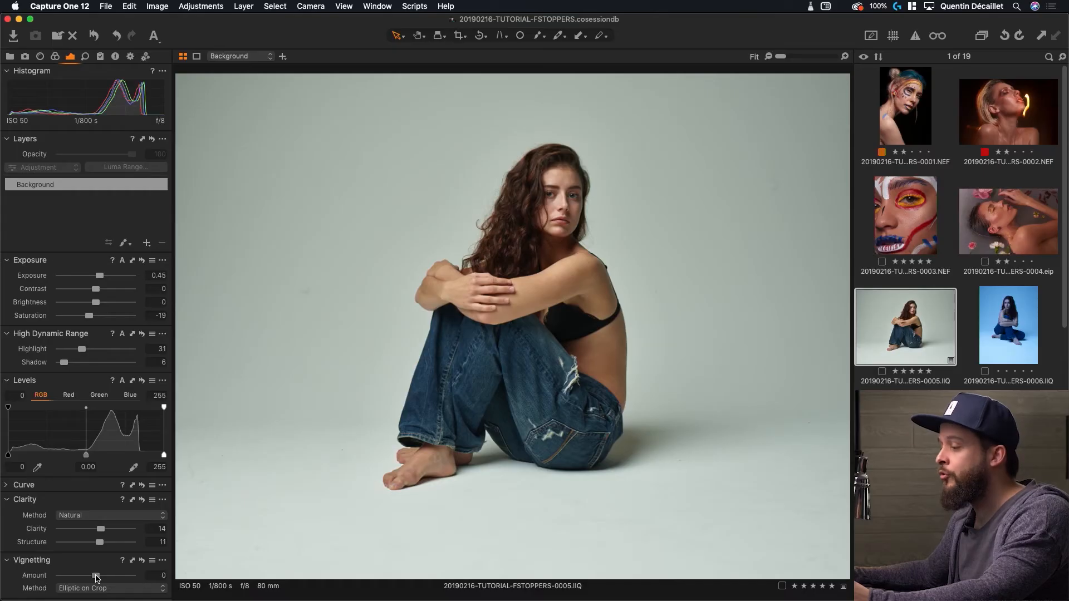
Step: Try Vignetting amounts of 4 and -4 and the Circular on Crop and Circular methods, and reset the amount to 0
left_click_drag(95, 577, 134, 580)
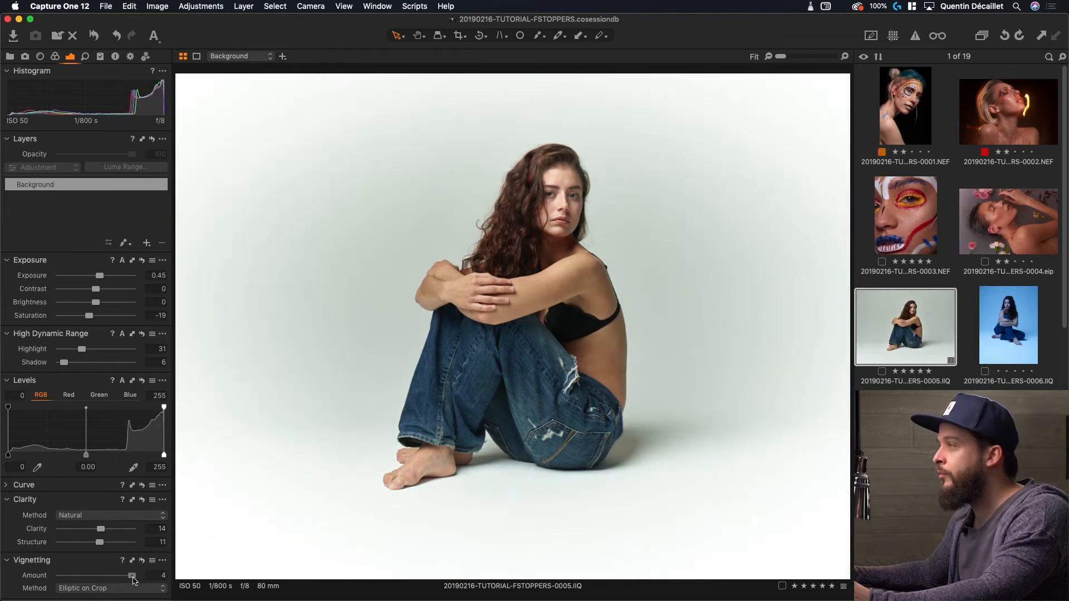
left_click_drag(132, 580, 52, 580)
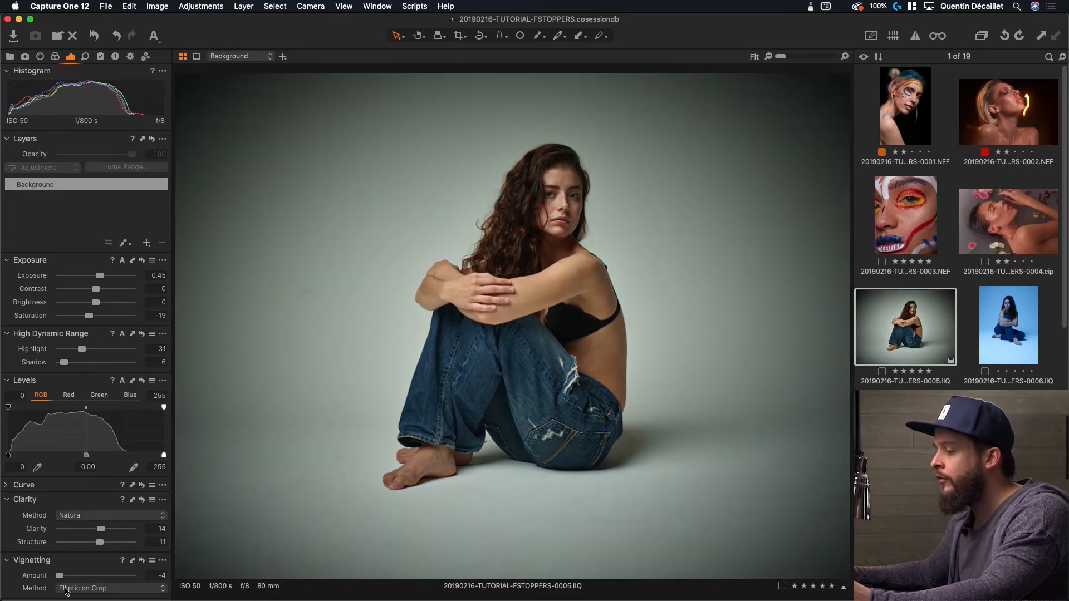
left_click(123, 591)
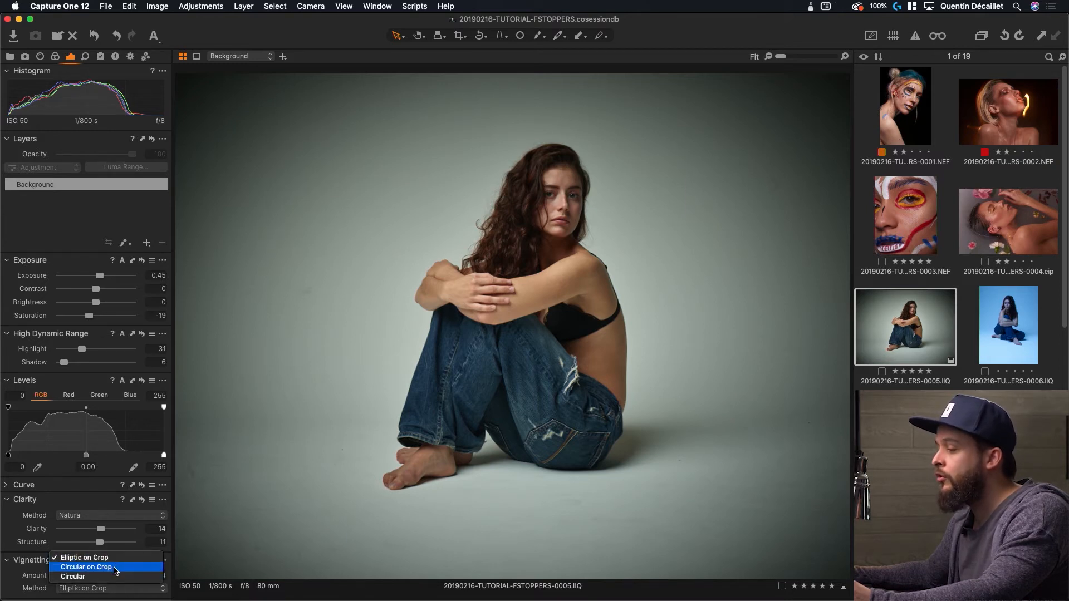
left_click(116, 567)
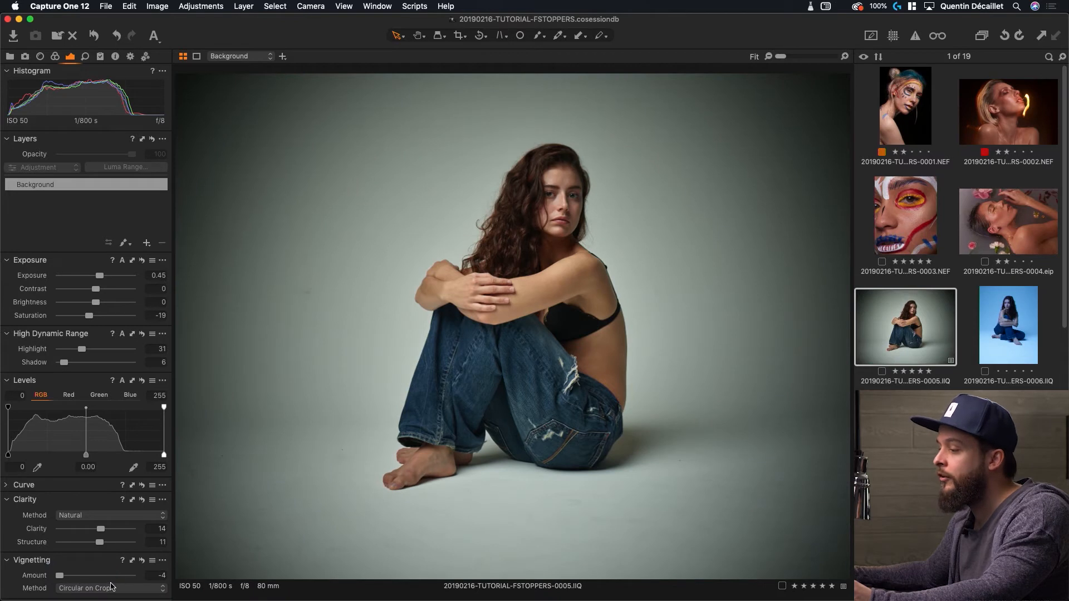
left_click(122, 591)
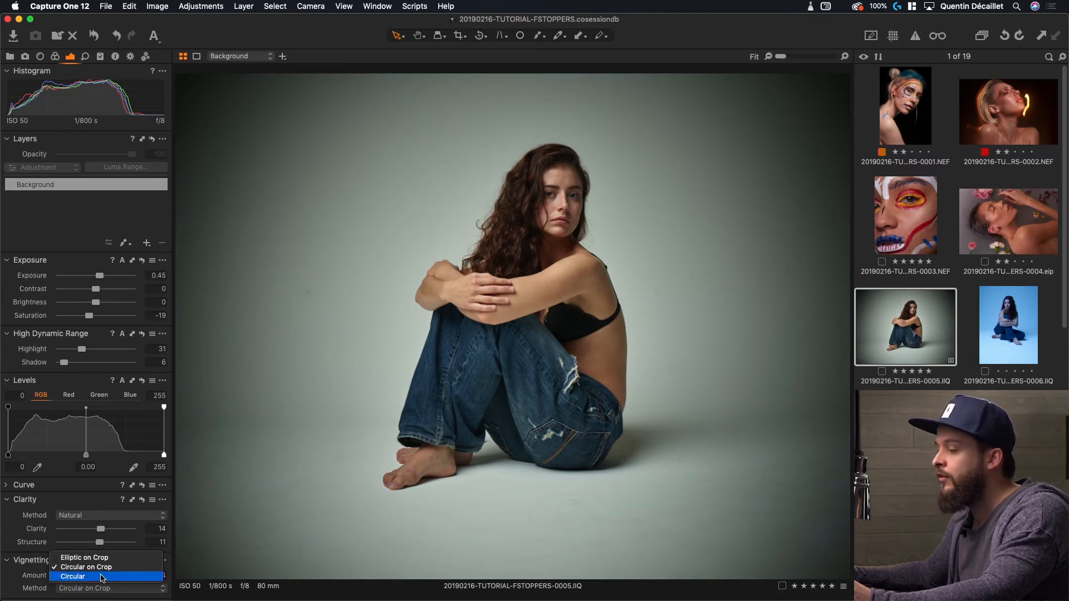
left_click(102, 577)
left_click(101, 588)
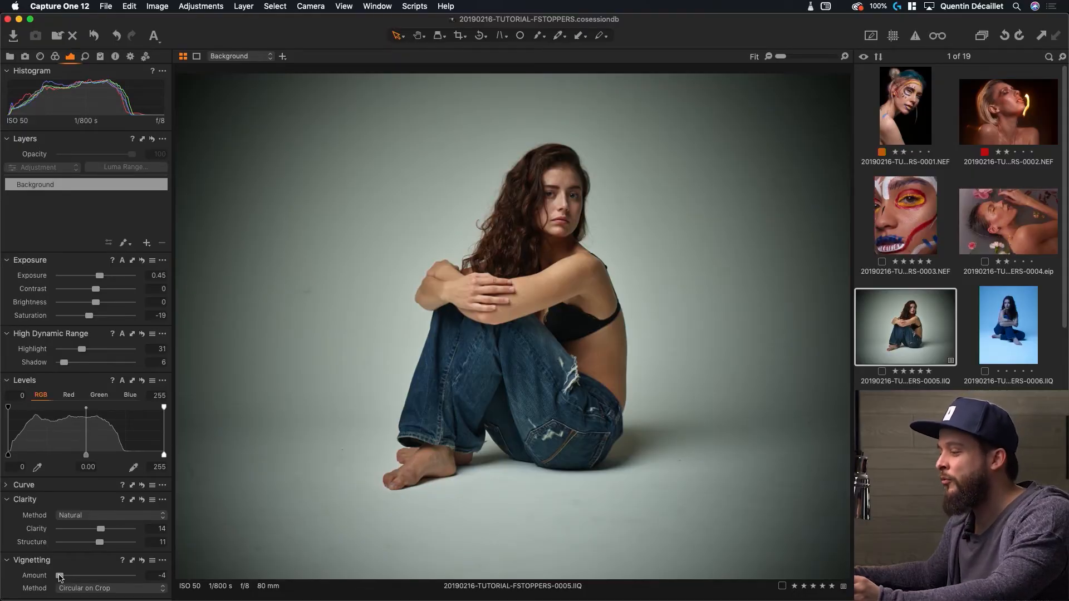
double_click(61, 578)
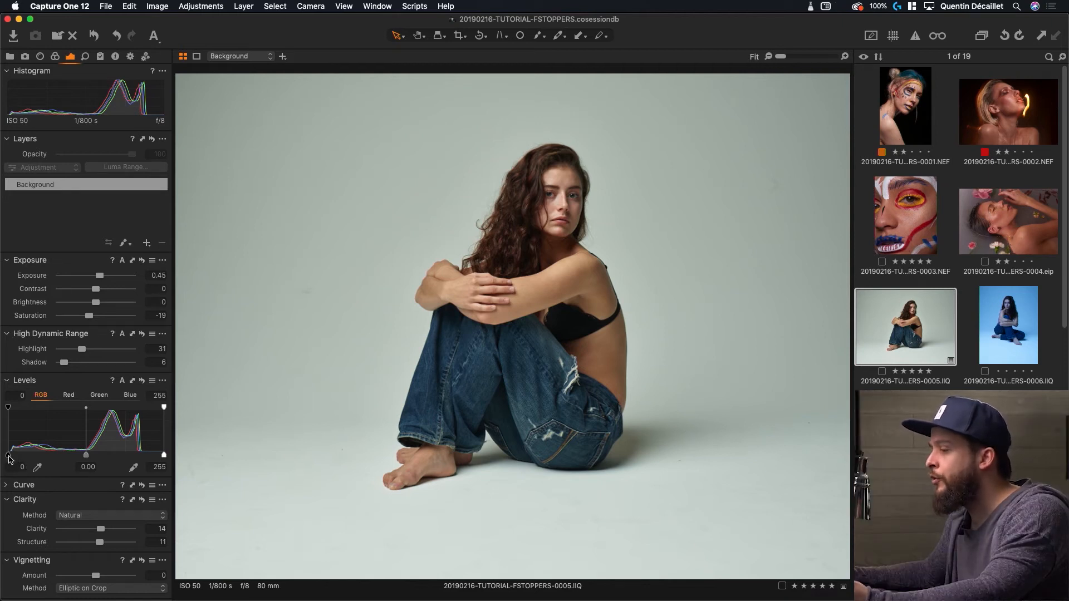
Step: Set the RGB Levels input black point to 5 and the input white point to 219
left_click_drag(9, 456, 11, 457)
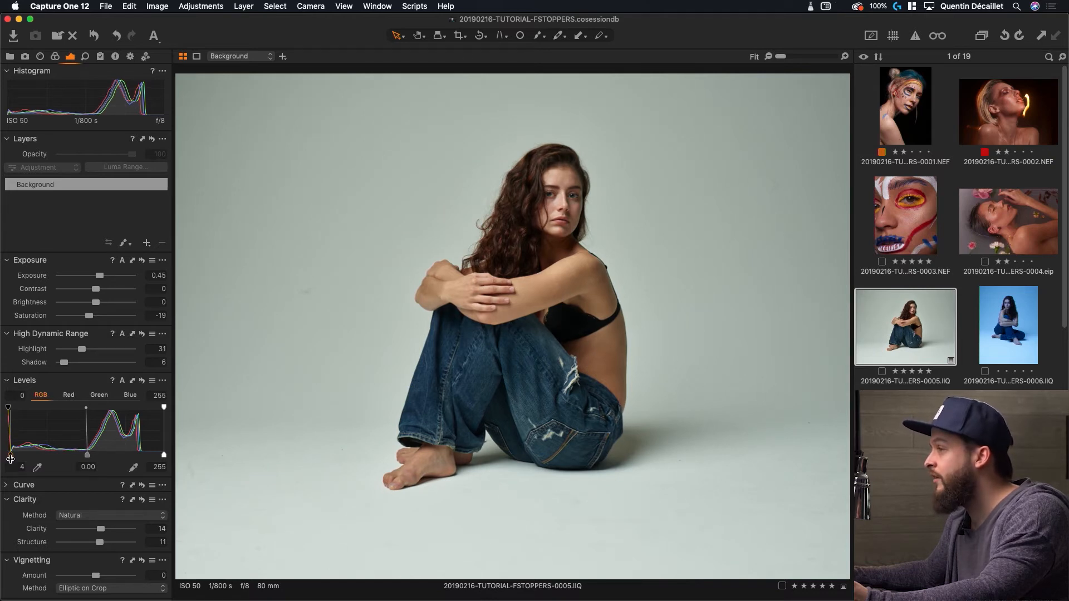
left_click_drag(10, 458, 6, 458)
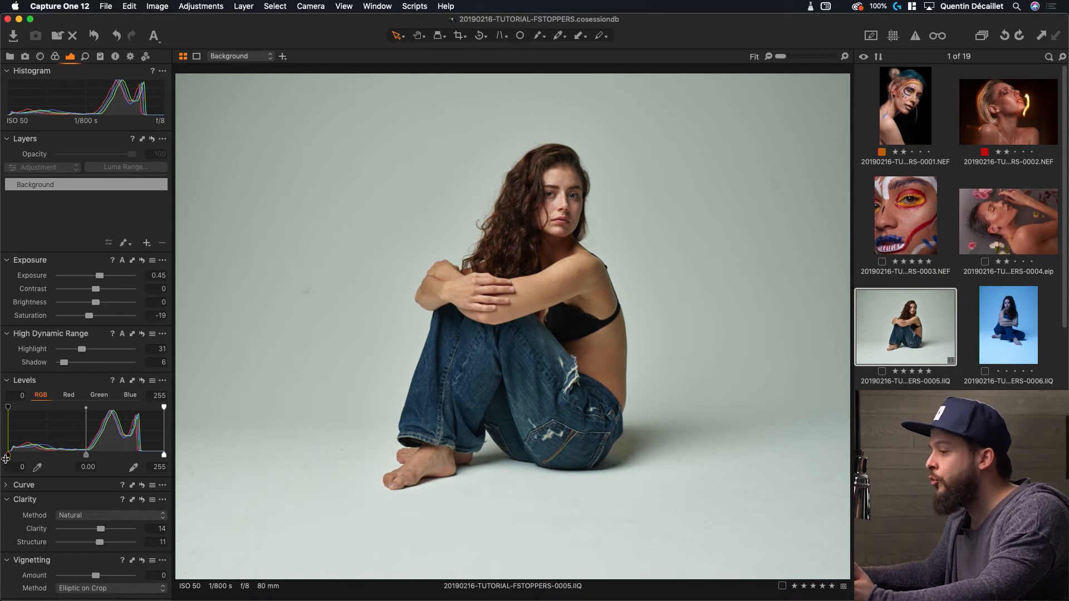
left_click_drag(7, 459, 11, 463)
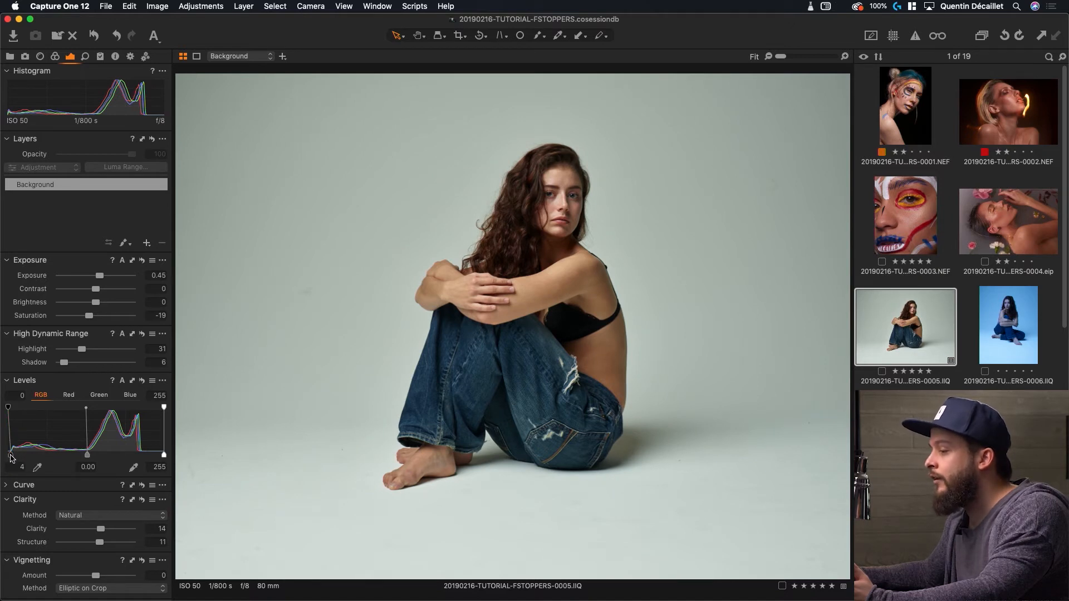
left_click_drag(11, 456, 11, 457)
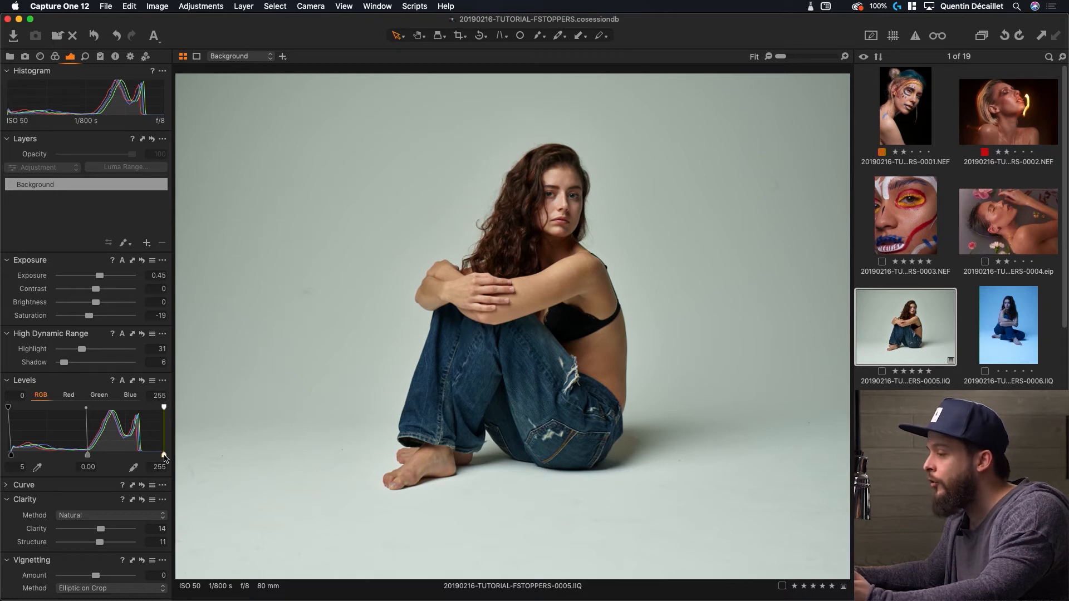
left_click_drag(162, 455, 141, 456)
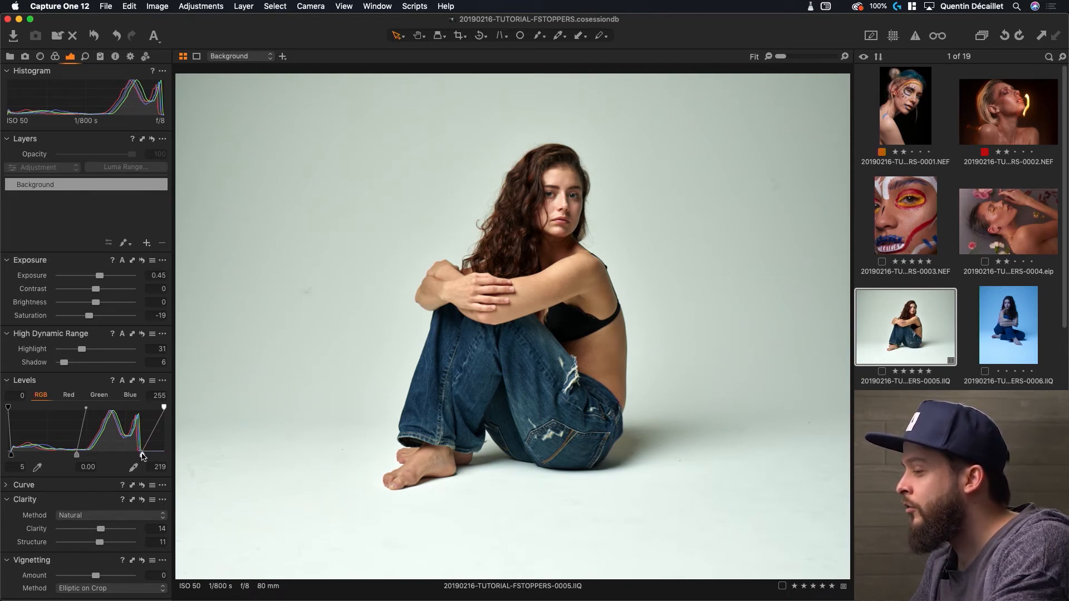
Step: Try an RGB Levels input white point of 226, and replace the manual settings with the automatic Levels adjustment
left_click_drag(142, 456, 146, 455)
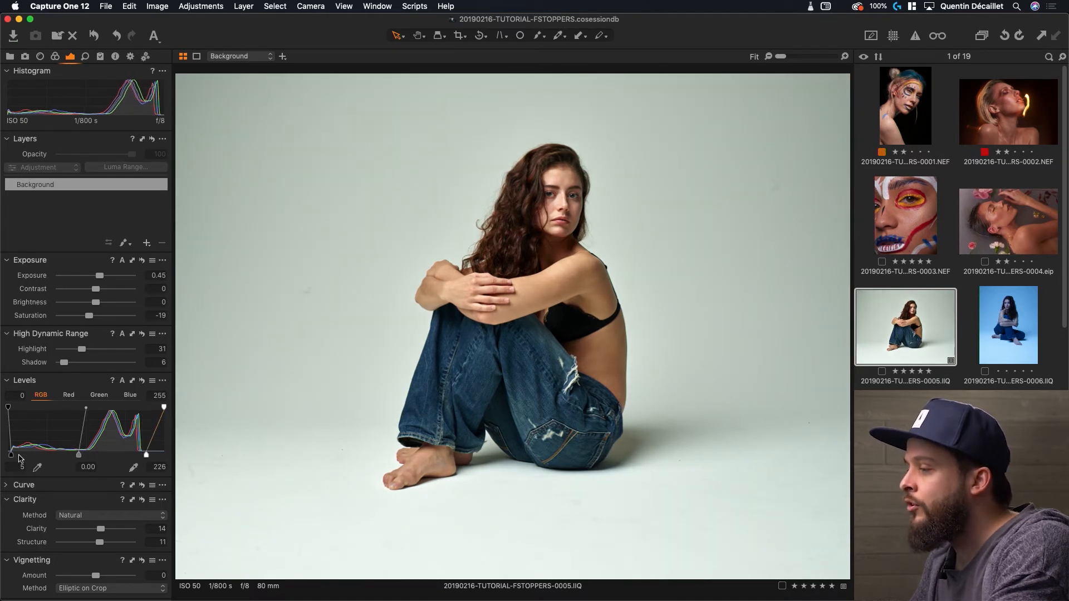
left_click(142, 381)
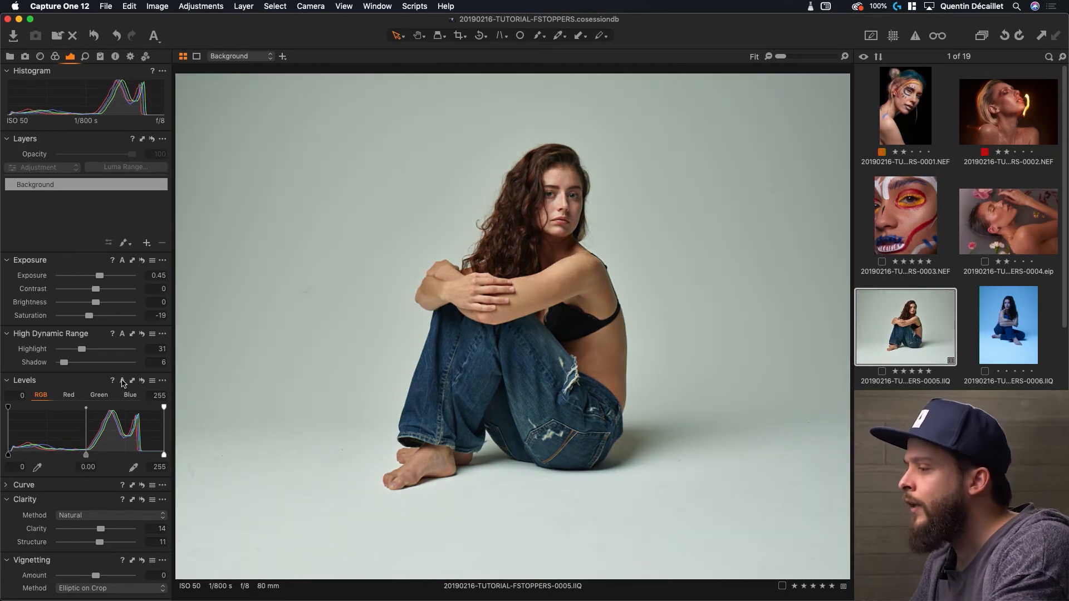
left_click(122, 381)
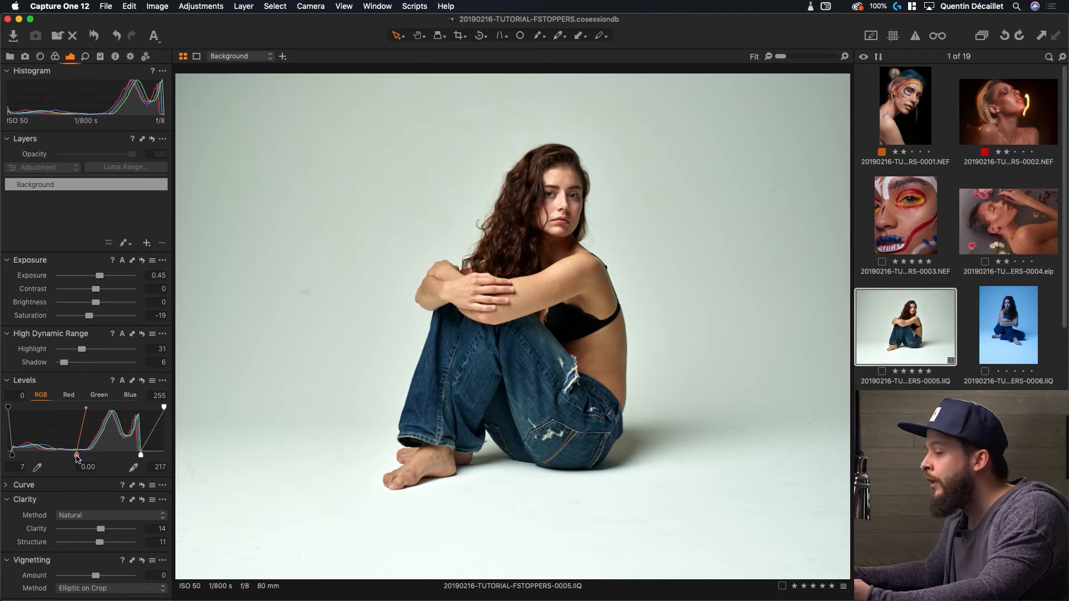
Step: Try RGB Levels midtone values of 0.33 and -0.33, reset the midtone to 0, and set the input white point to 230
left_click_drag(76, 455, 55, 452)
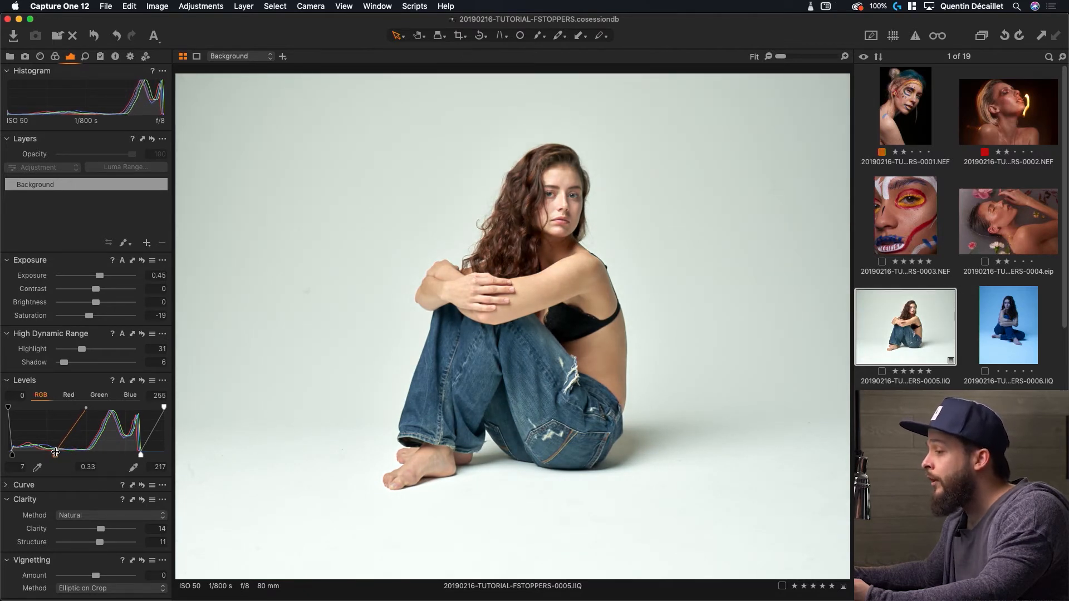
left_click_drag(58, 453, 98, 459)
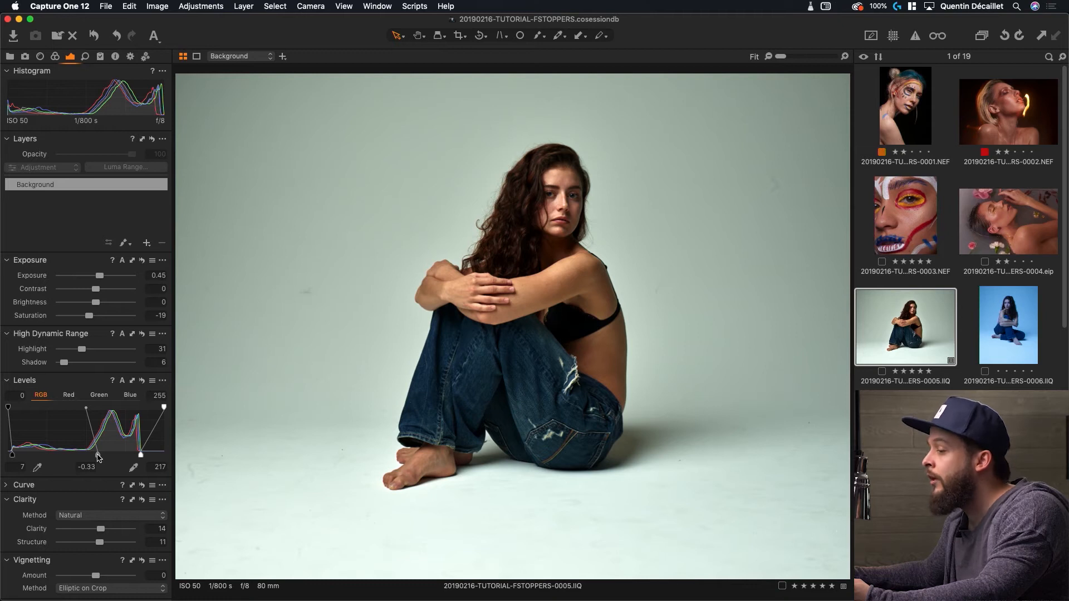
double_click(98, 455)
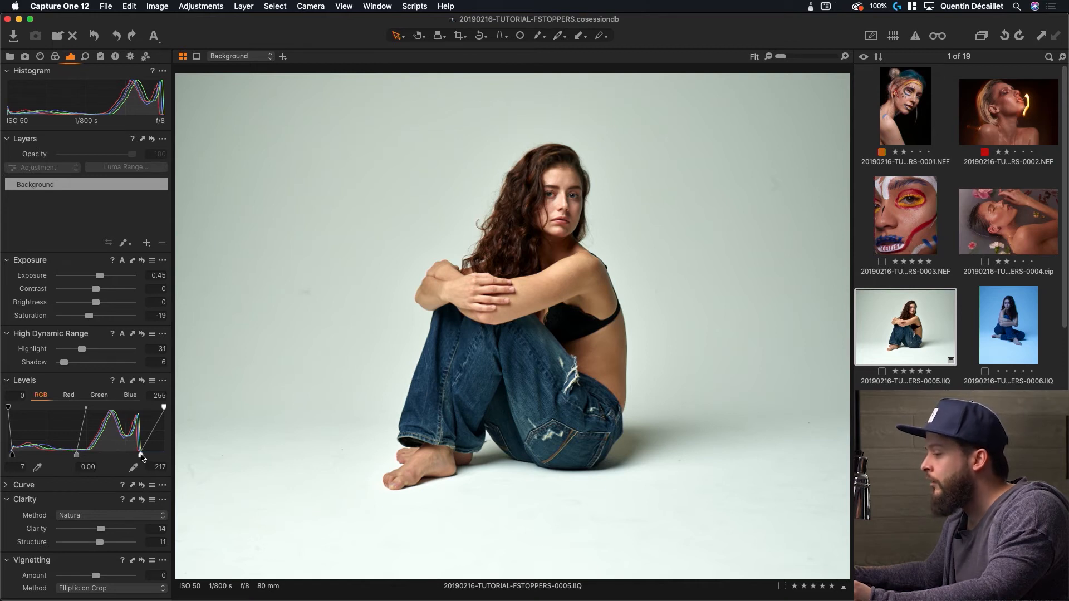
left_click_drag(141, 456, 148, 458)
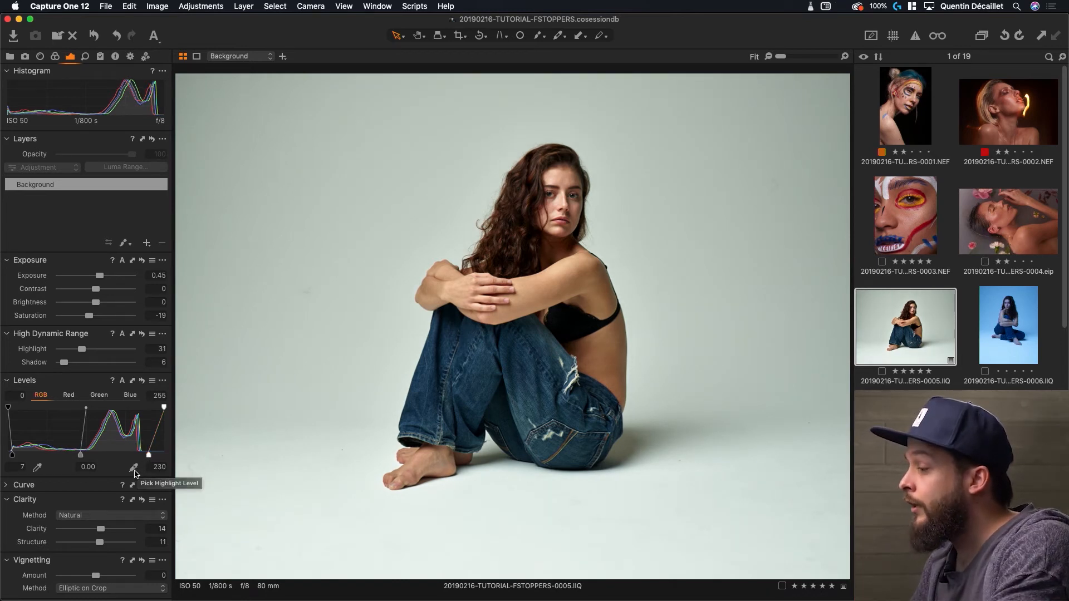
Step: Try picking the highlight level from the white studio floor and the shadow level from the black top, undoing each pick
left_click(134, 468)
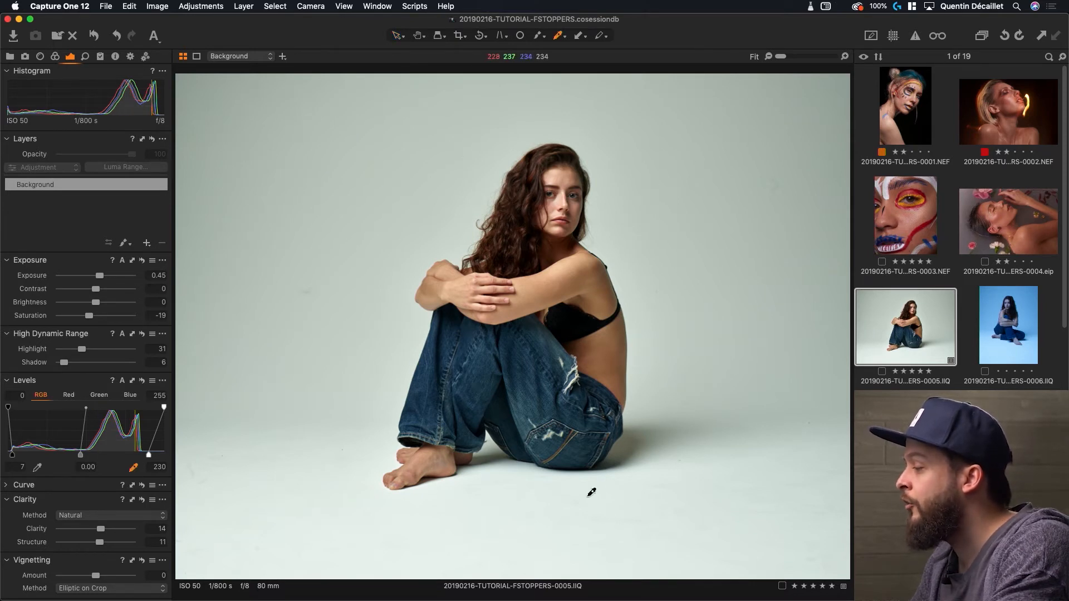
left_click(503, 529)
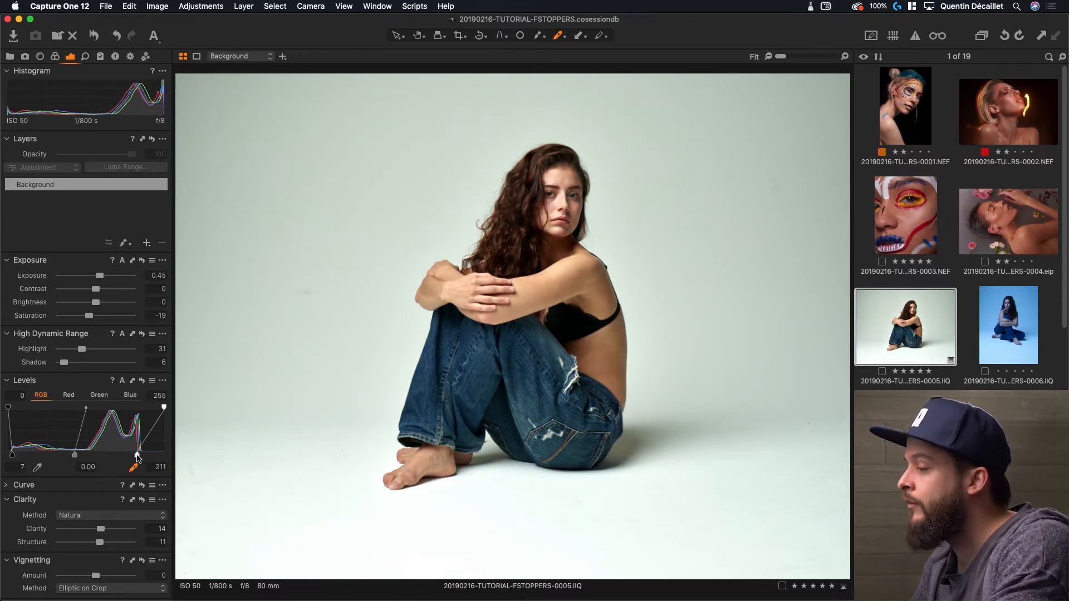
key("super+z")
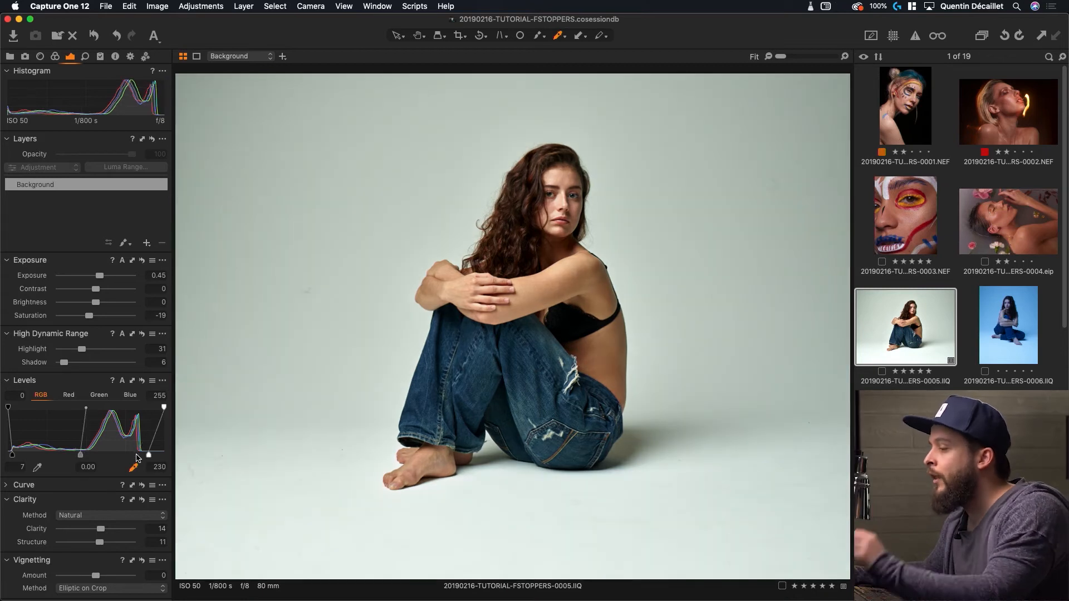
left_click(38, 468)
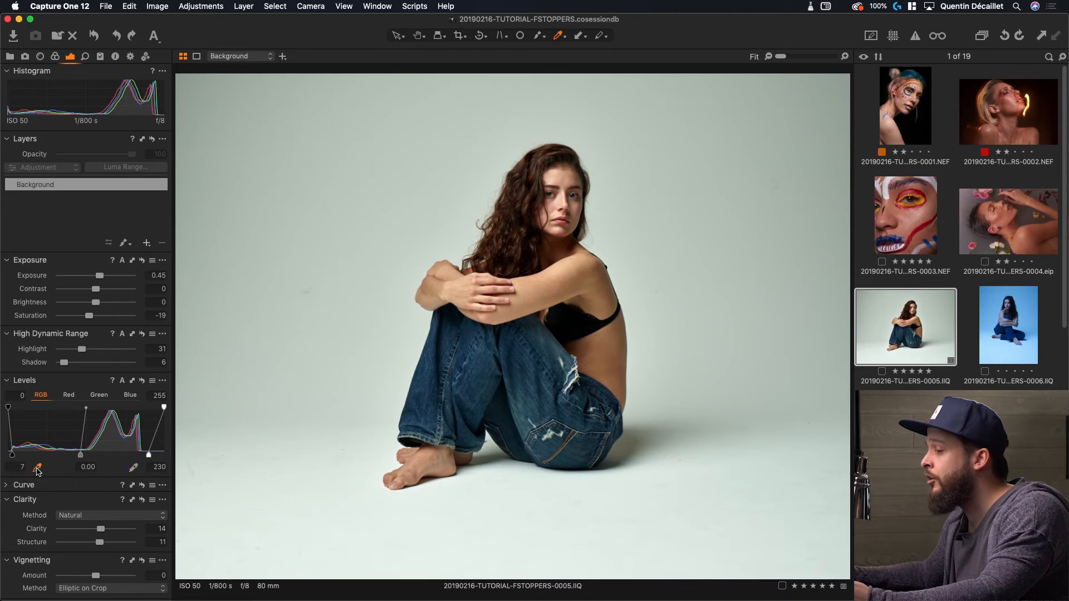
left_click(585, 325)
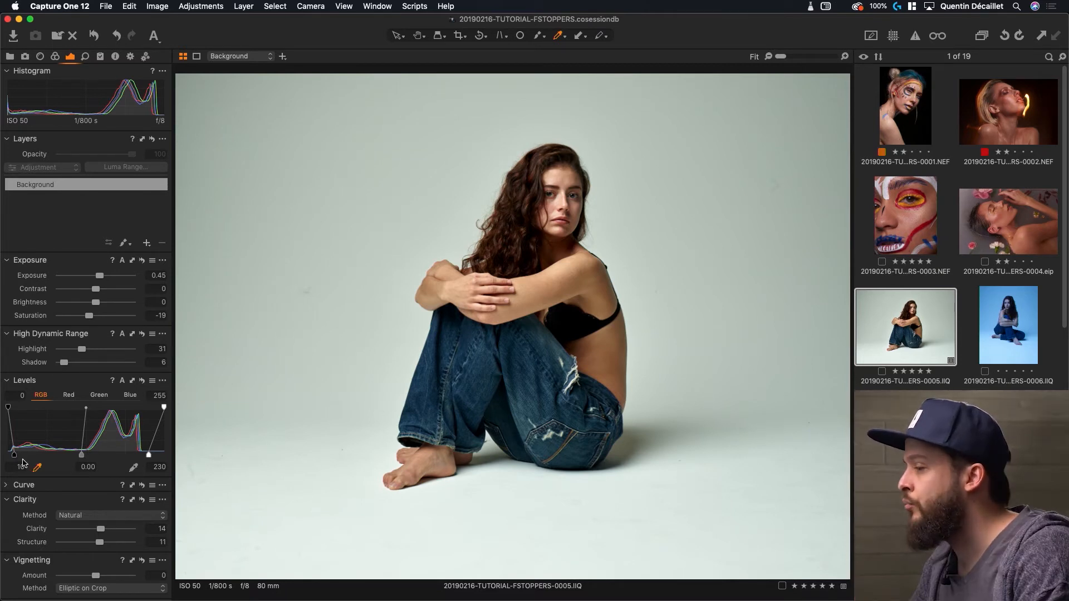
key("super+z")
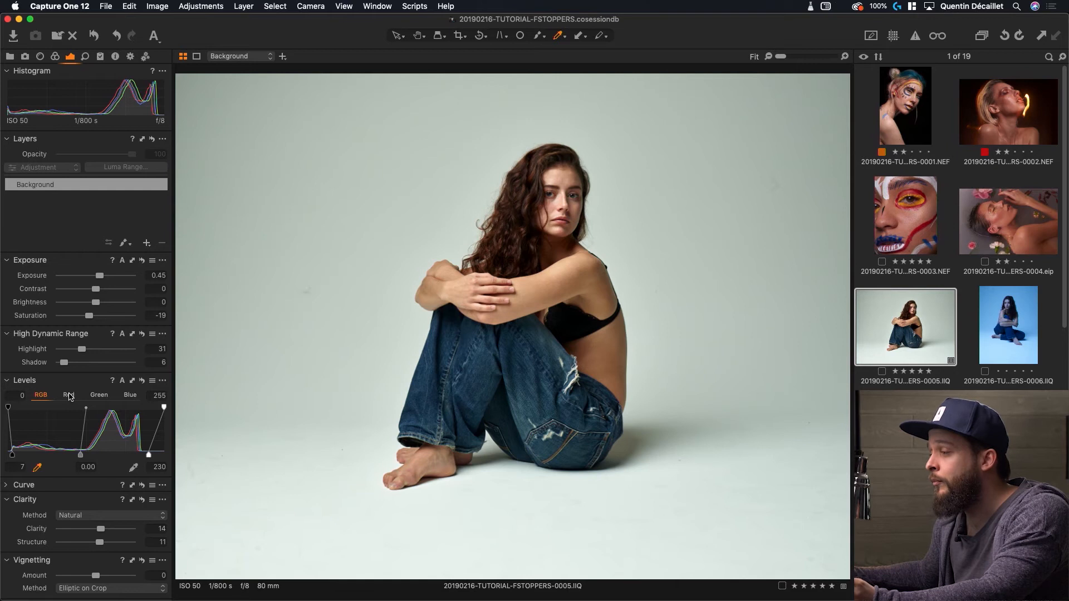
Step: Try an input black point of 28 on the Red Levels channel, restore it to 0, and test the channel's other end points
left_click(68, 395)
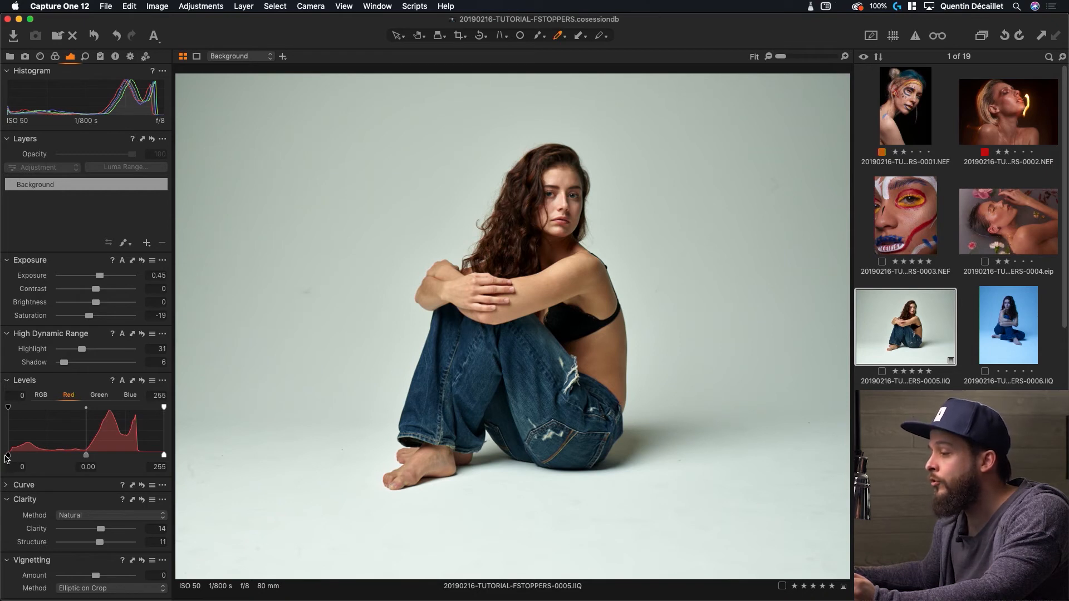
left_click_drag(9, 456, 26, 457)
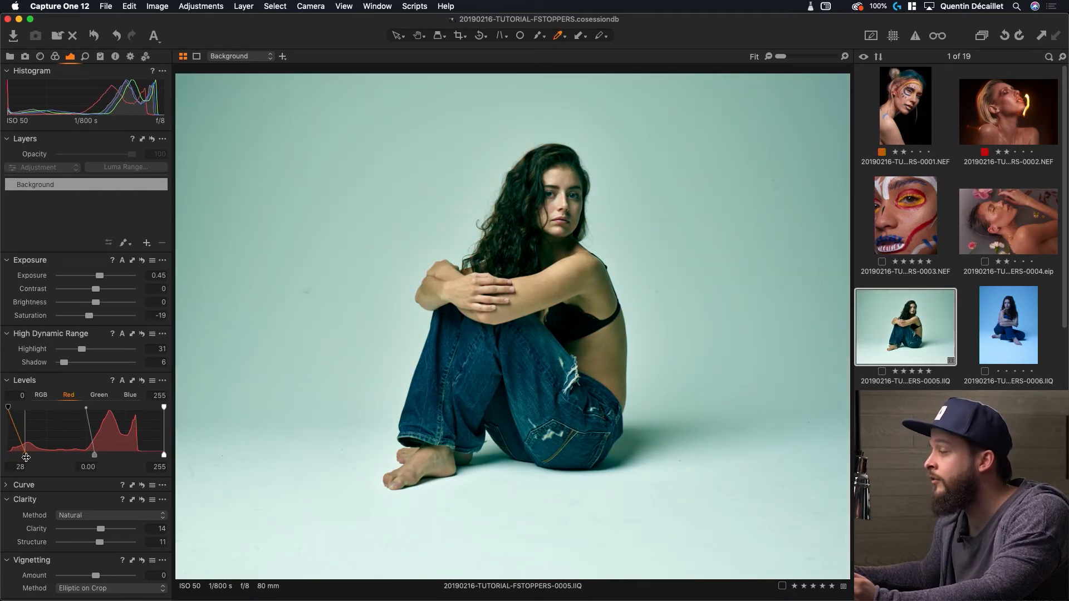
left_click_drag(27, 457, 8, 457)
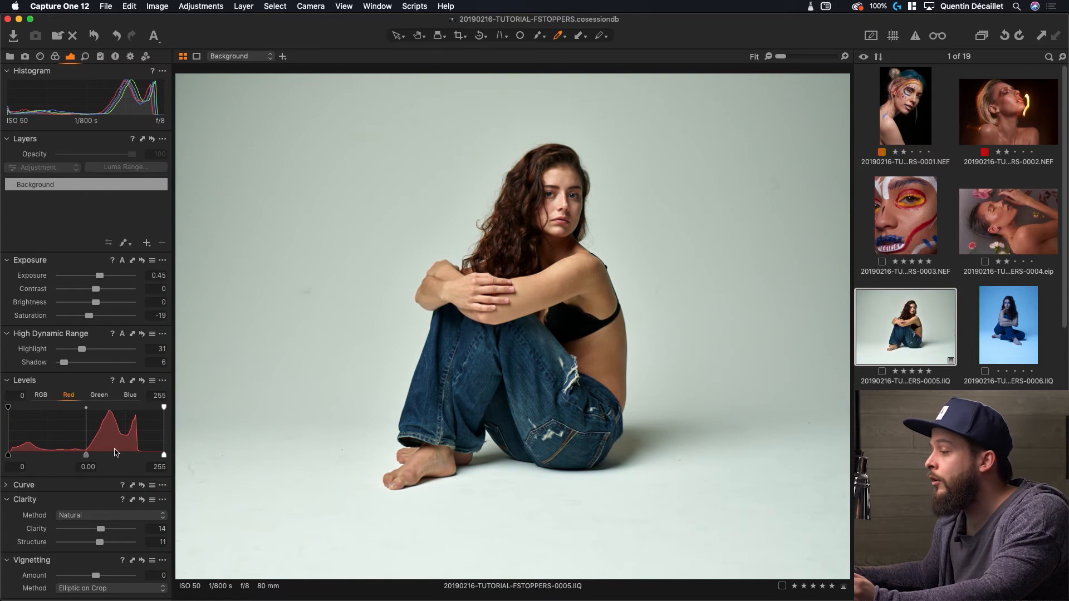
mouse_move(164, 457)
left_mouse_down()
mouse_move(136, 458)
mouse_move(163, 457)
left_mouse_up()
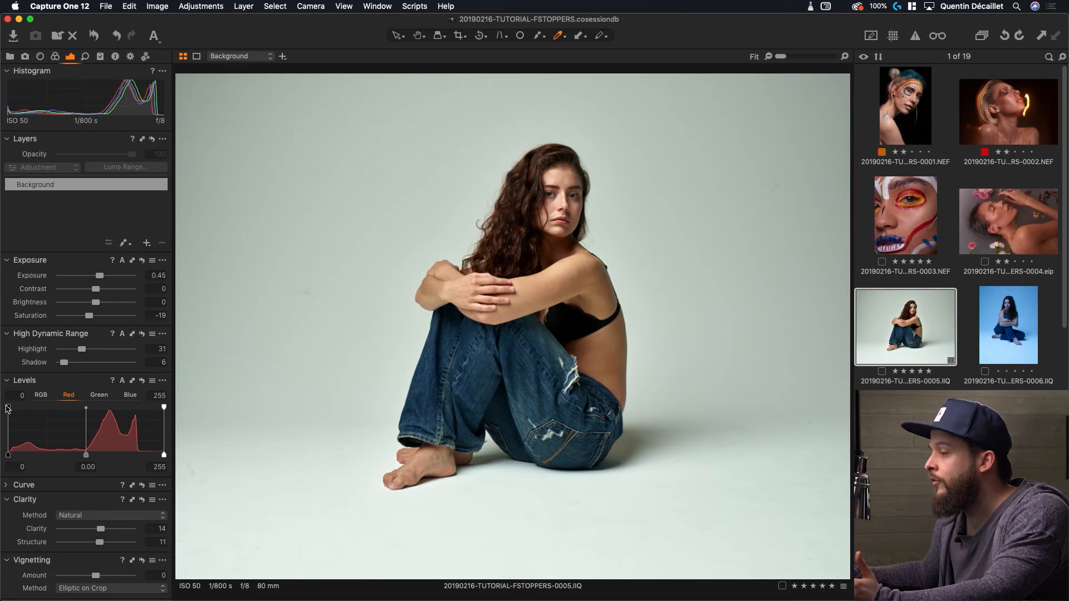
mouse_move(9, 410)
left_mouse_down()
mouse_move(25, 411)
mouse_move(8, 410)
left_mouse_up()
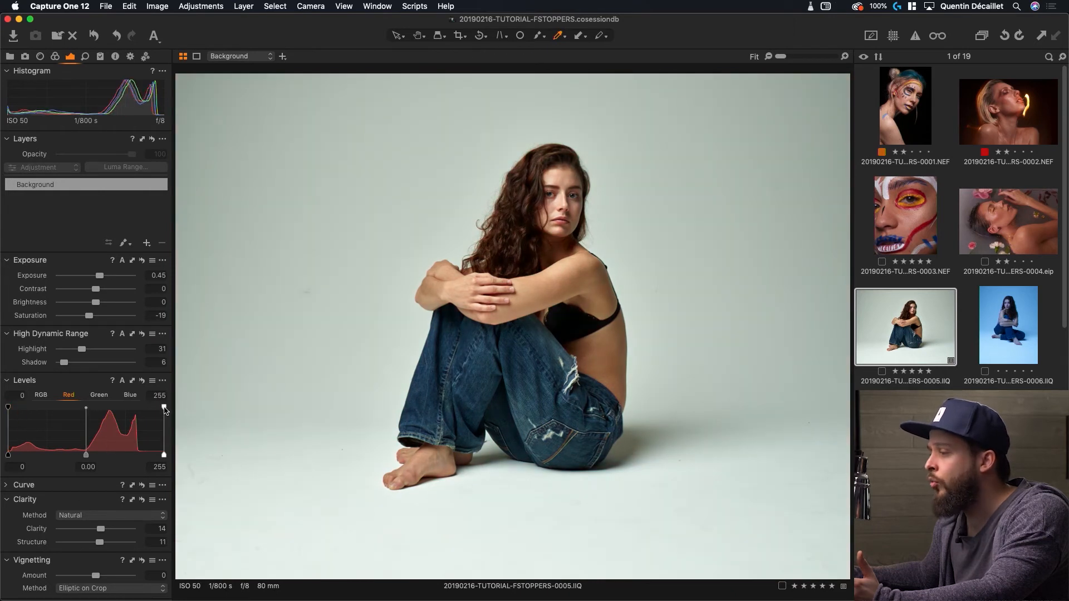
left_click_drag(164, 410, 142, 409)
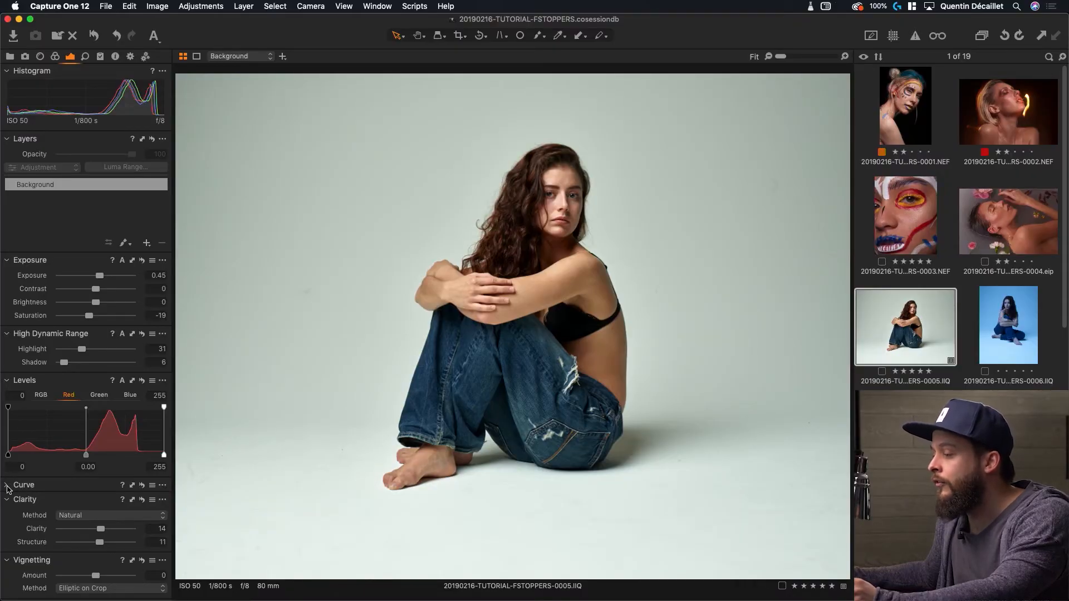
Step: Try a strong S-curve on the RGB curve by raising the highlights and lowering the shadows, and reset the curve
left_click(7, 486)
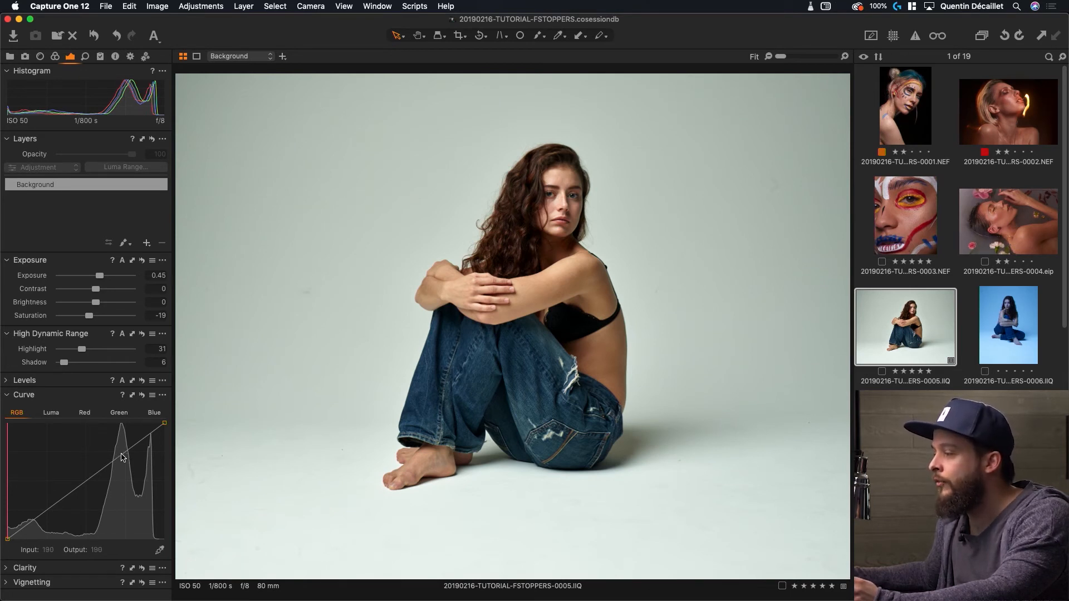
left_click_drag(126, 453, 123, 441)
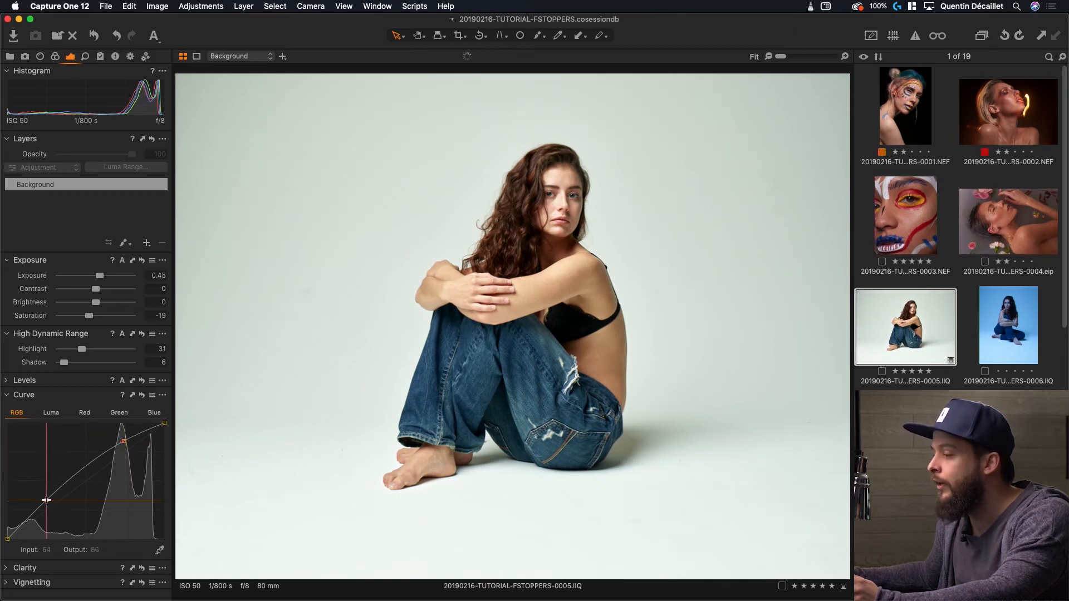
left_click_drag(44, 504, 44, 523)
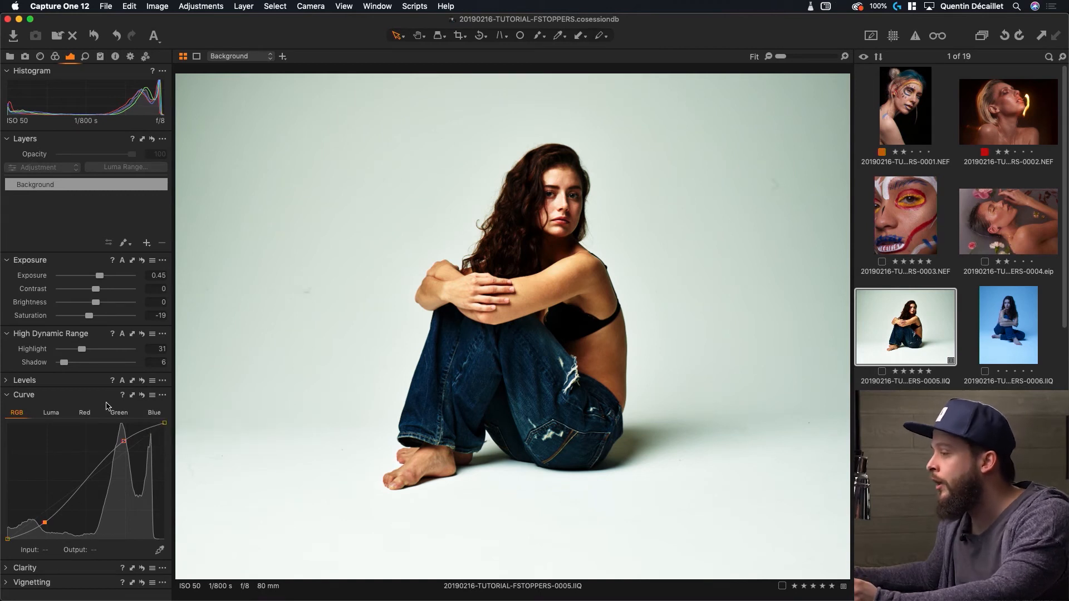
left_click(143, 395)
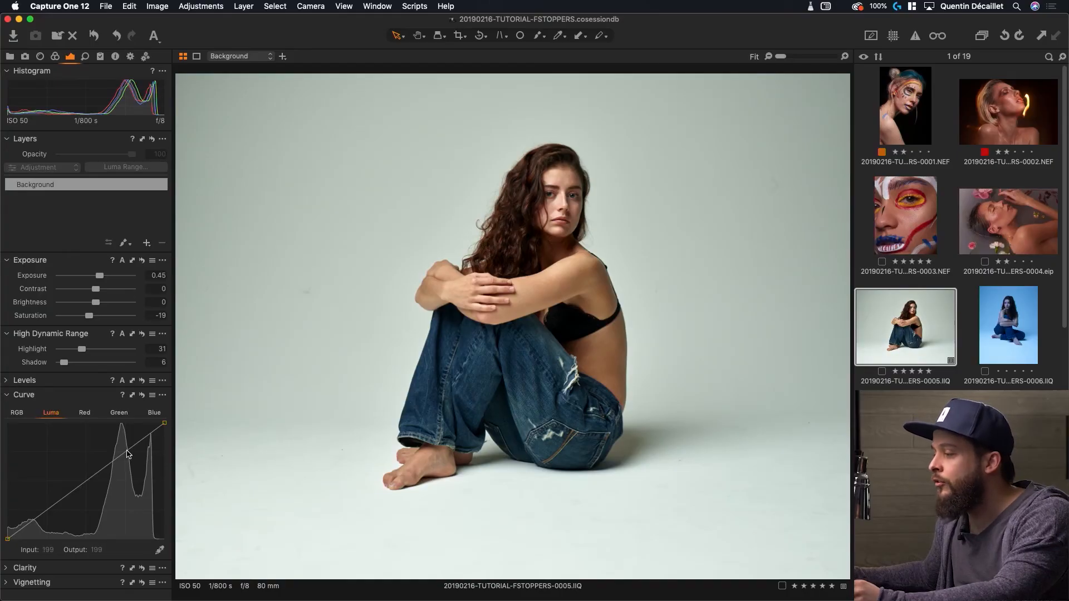
Step: Shape an S-curve on the Luma curve, softening it to a highlight point at input 191, output 196, and a slightly lowered shadow point
left_click_drag(126, 452, 123, 439)
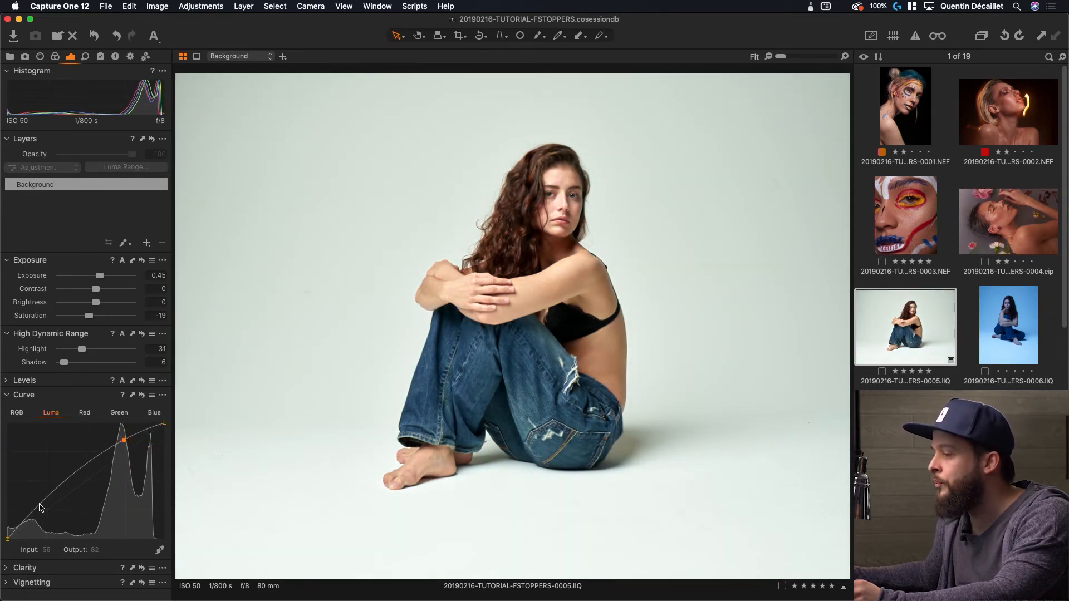
left_click_drag(47, 501, 45, 520)
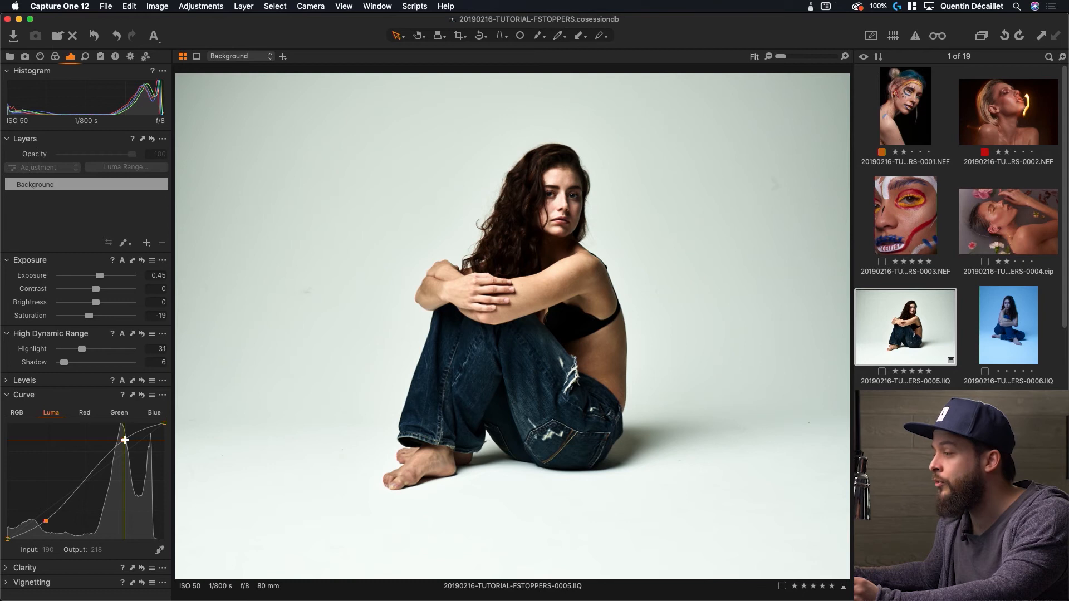
left_click_drag(124, 440, 125, 450)
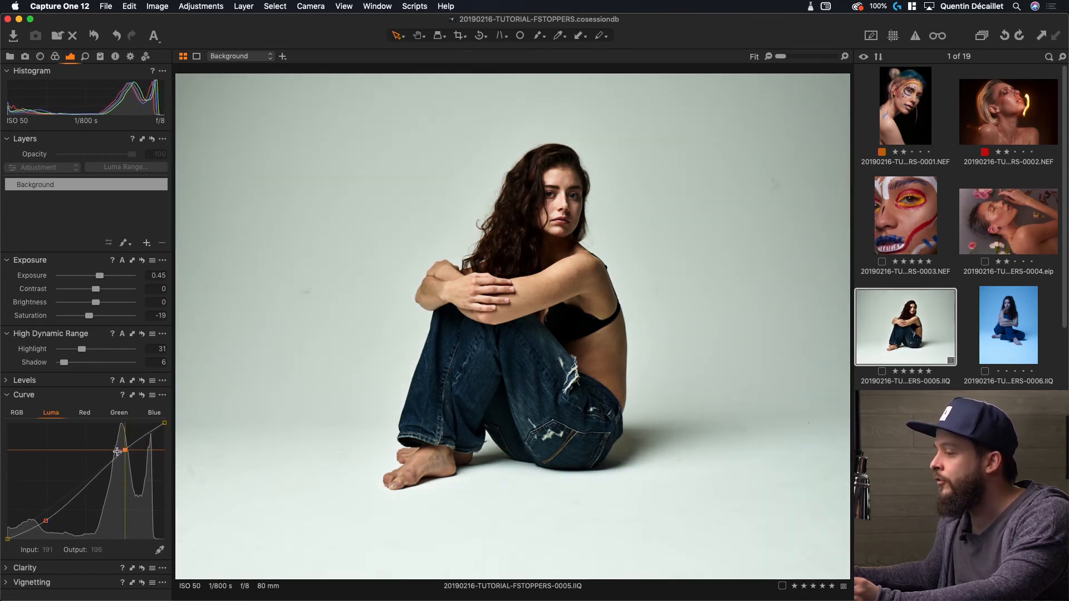
left_click_drag(46, 520, 45, 514)
Step: Add a gentle RGB S-curve with a shadow point at input 64, output 56, and slightly raised highlights, and compare with the reset curve
left_click(19, 413)
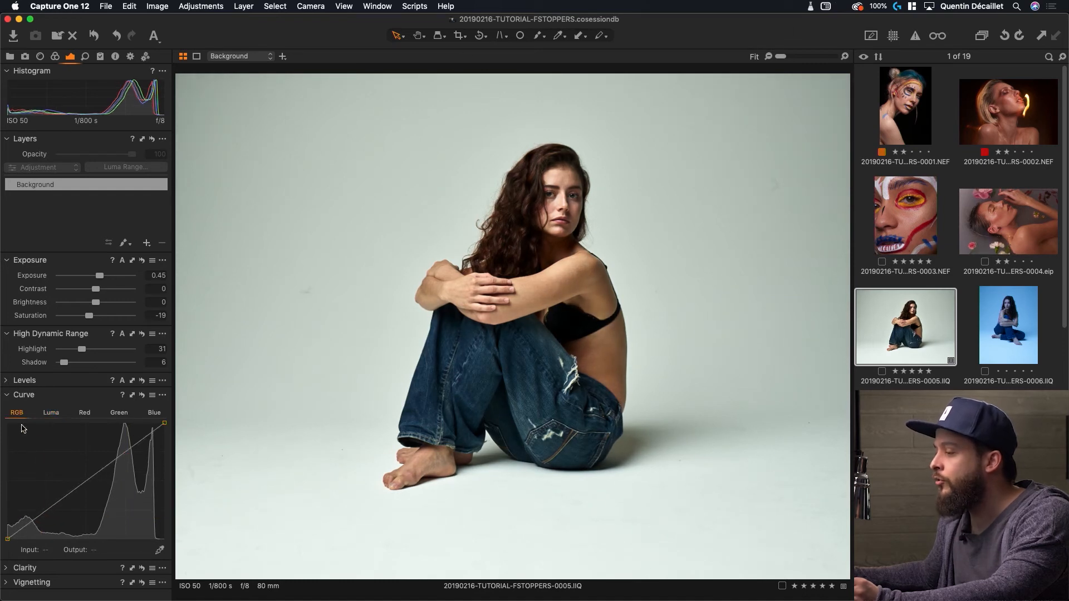
left_click_drag(45, 510, 46, 513)
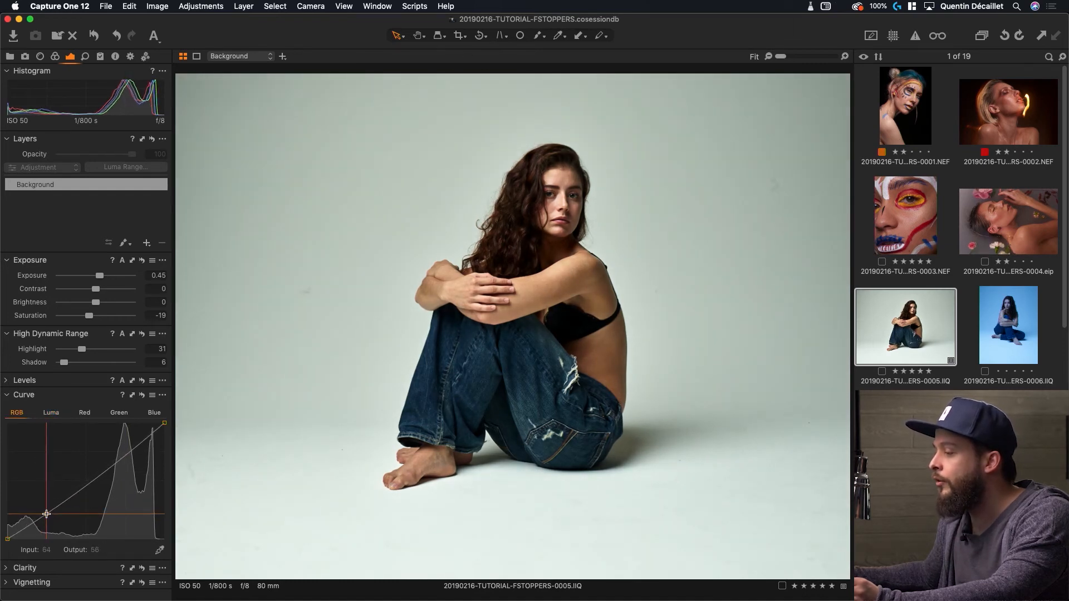
left_click_drag(124, 456, 123, 450)
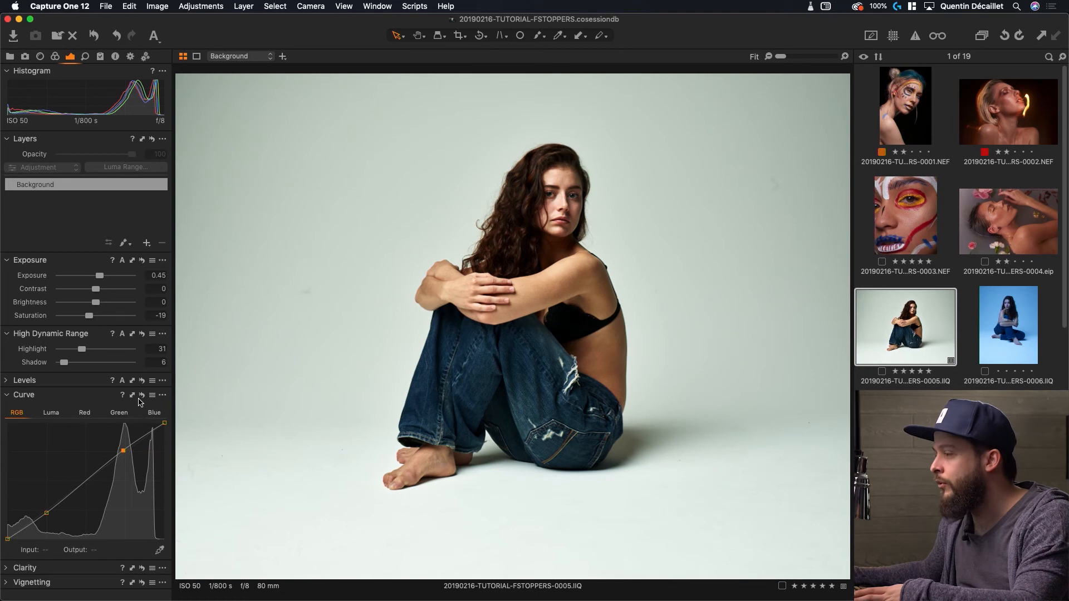
left_click_drag(143, 396, 143, 396)
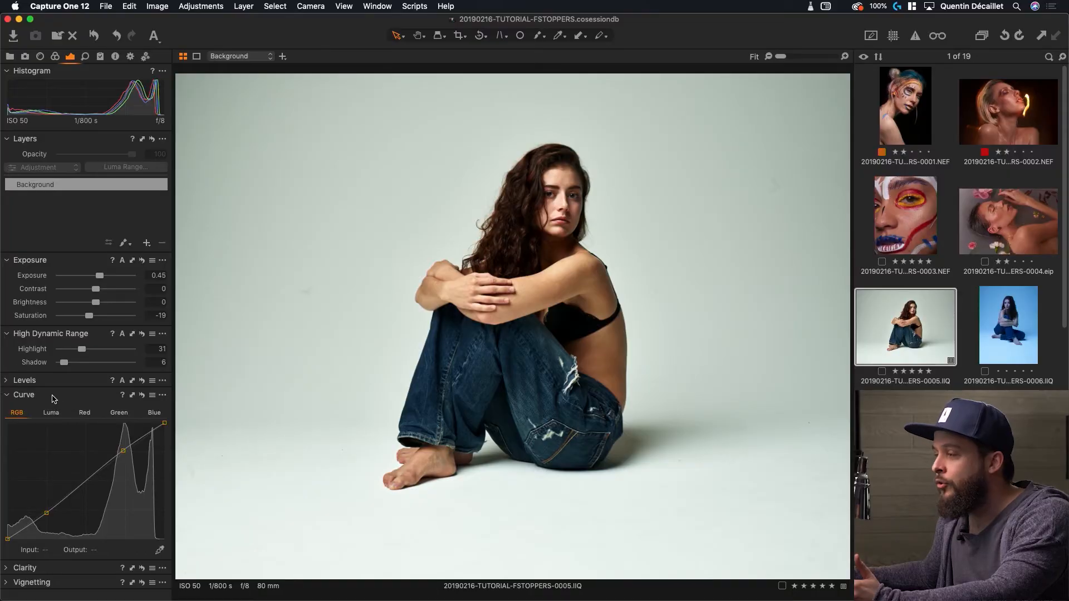
Step: Float and enlarge the Curve tool beside the model, and fine-tune the RGB curve's highlight and shadow points while comparing with the reset curve
left_click_drag(53, 398, 281, 163)
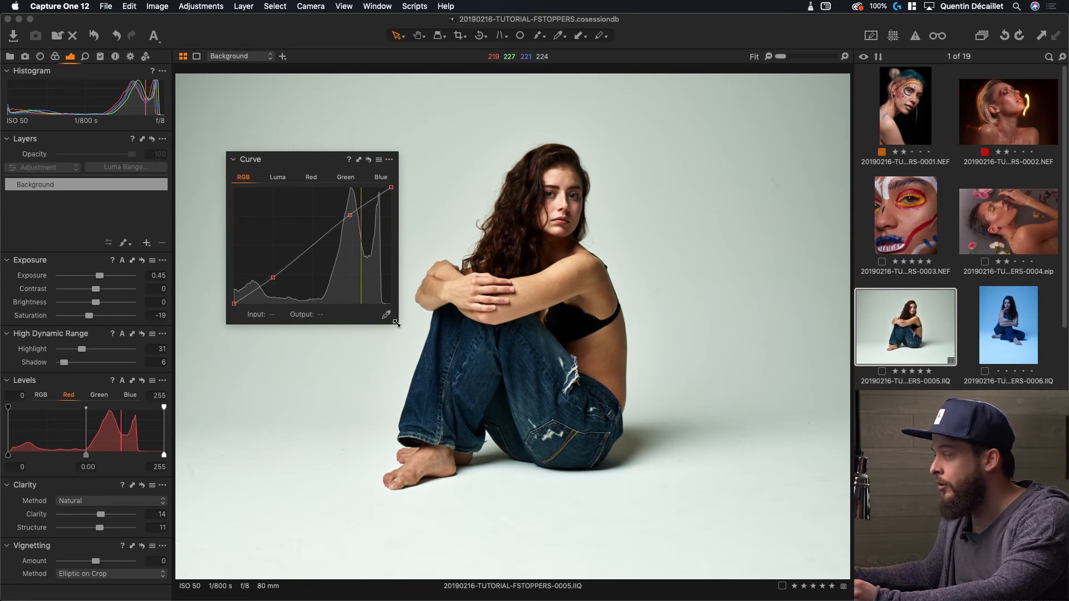
left_click_drag(395, 323, 598, 528)
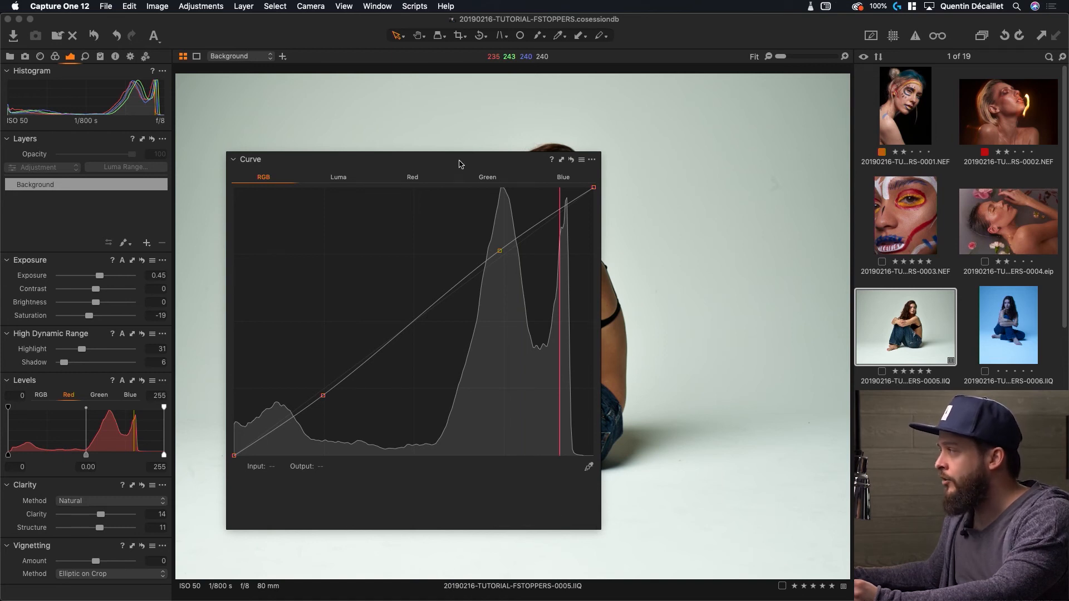
left_click_drag(459, 163, 270, 117)
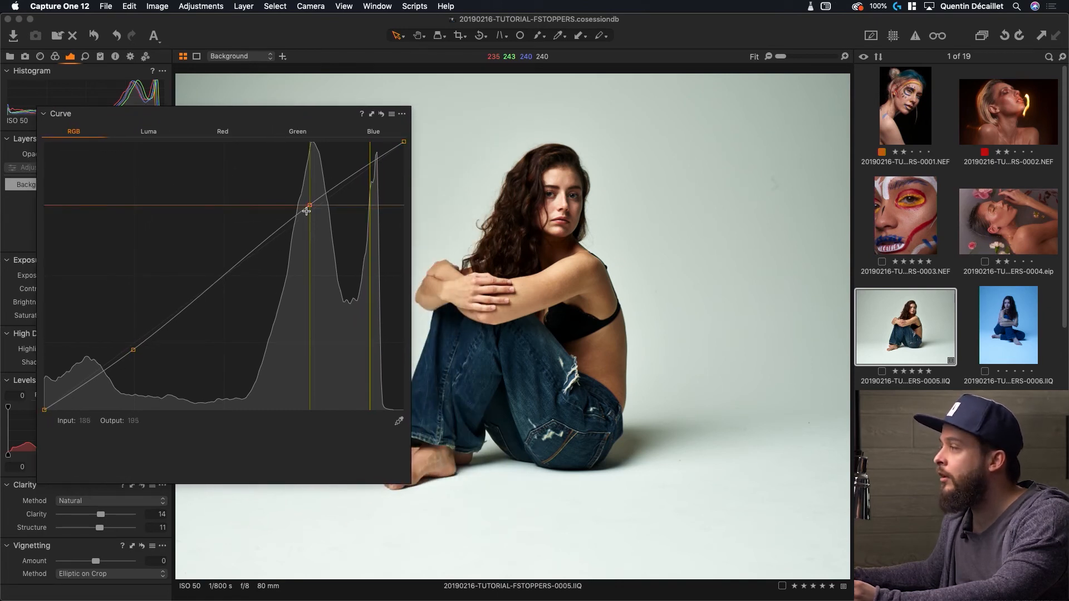
left_click_drag(308, 205, 311, 207)
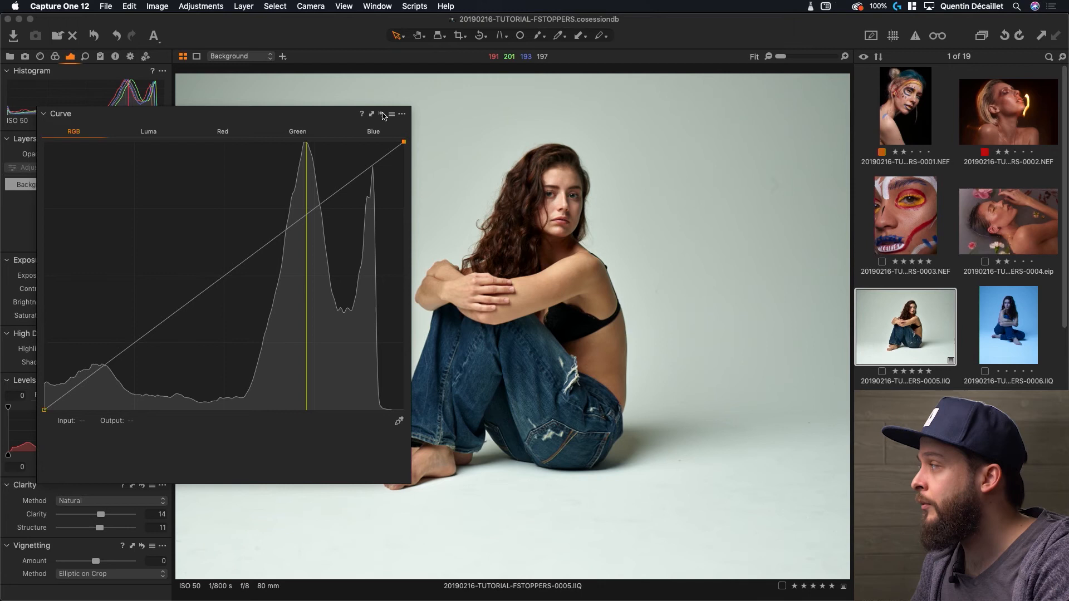
left_click(382, 114, "alt")
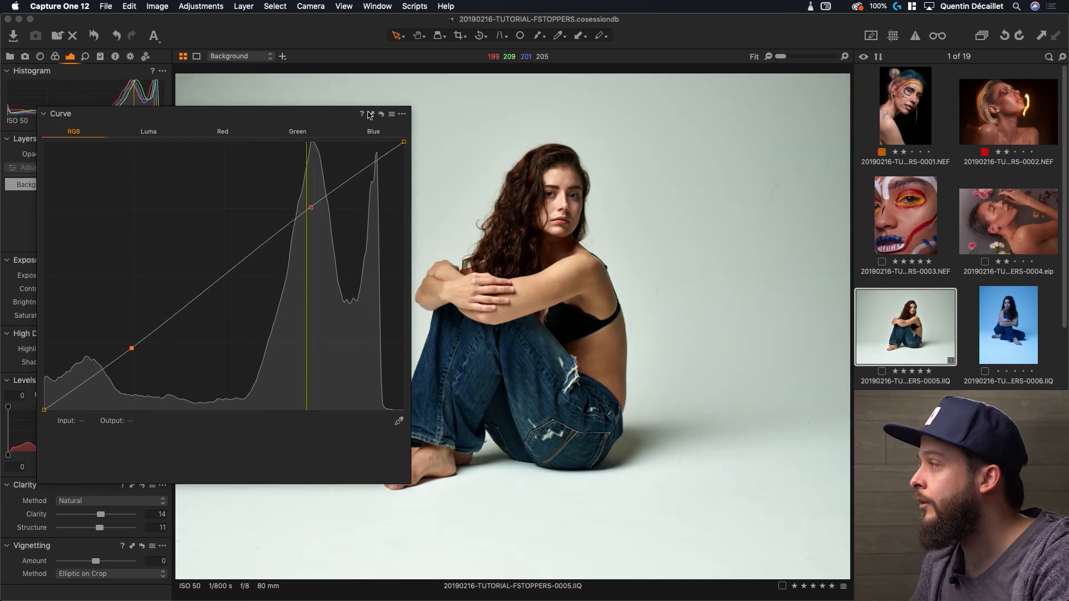
Step: Dock the floating Curve tool back below Levels and activate the RGB curve point picker
left_click_drag(342, 114, 116, 489)
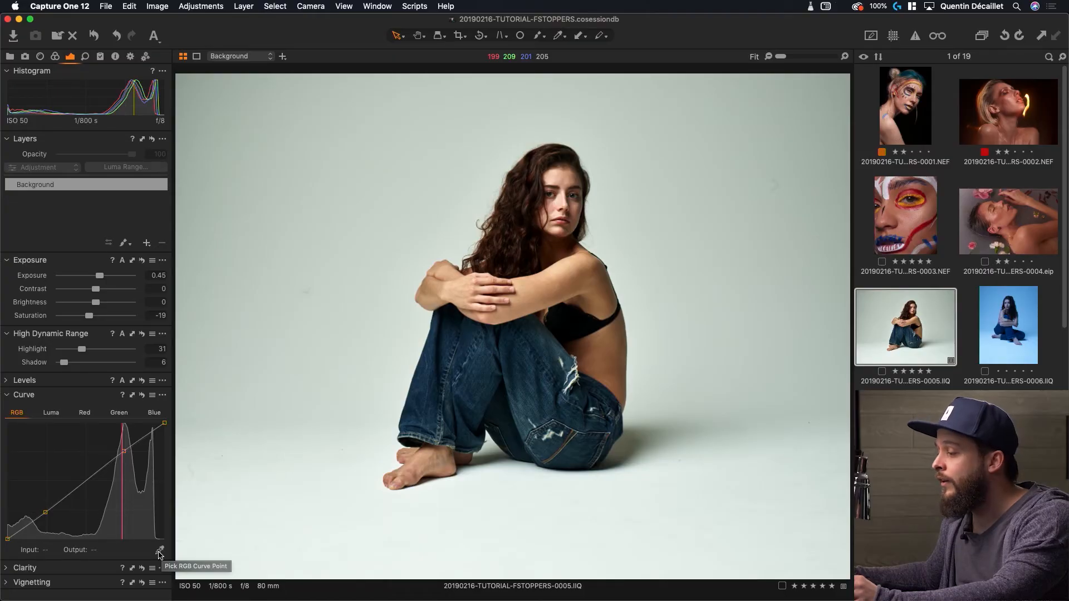
left_click(158, 552)
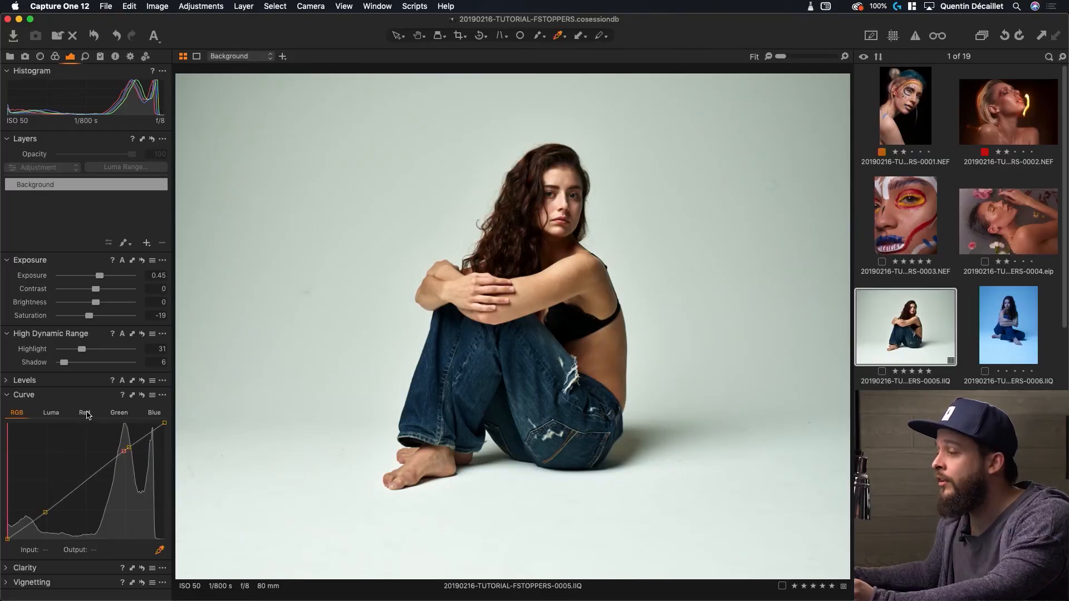
Step: Try bending the Red curve's midtones down to input 145, output 86, and restore the straight curve
left_click(85, 412)
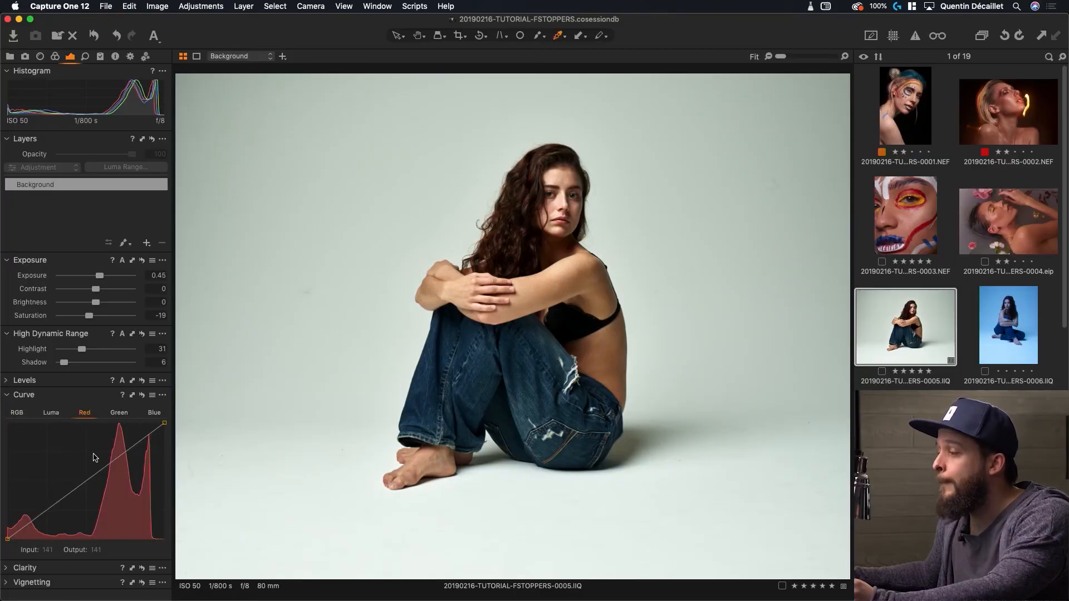
mouse_move(88, 482)
left_mouse_down()
mouse_move(79, 464)
mouse_move(84, 484)
left_mouse_up()
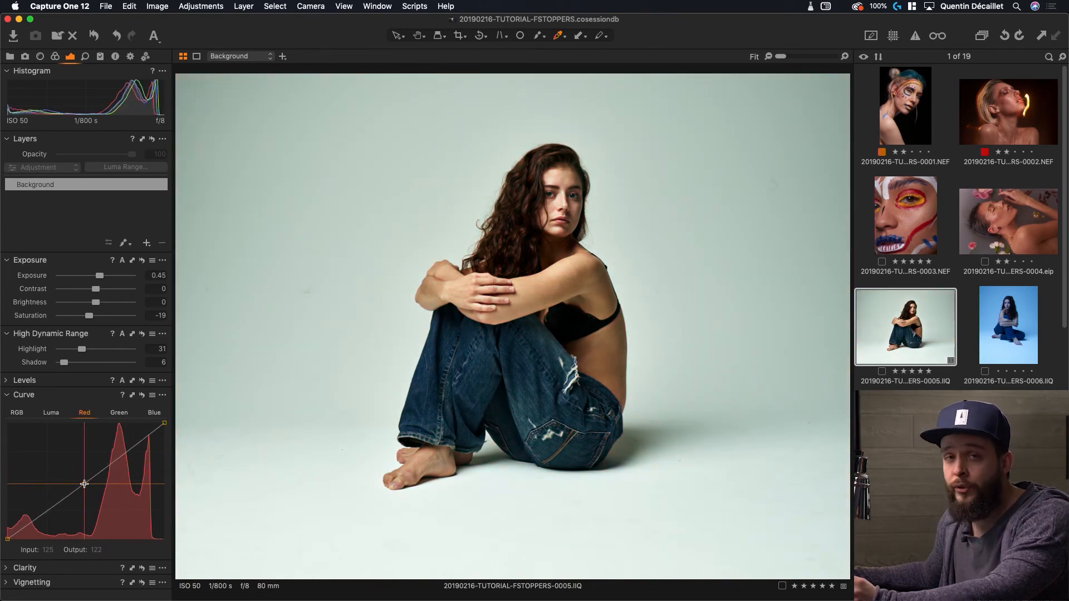
left_click_drag(84, 483, 96, 500)
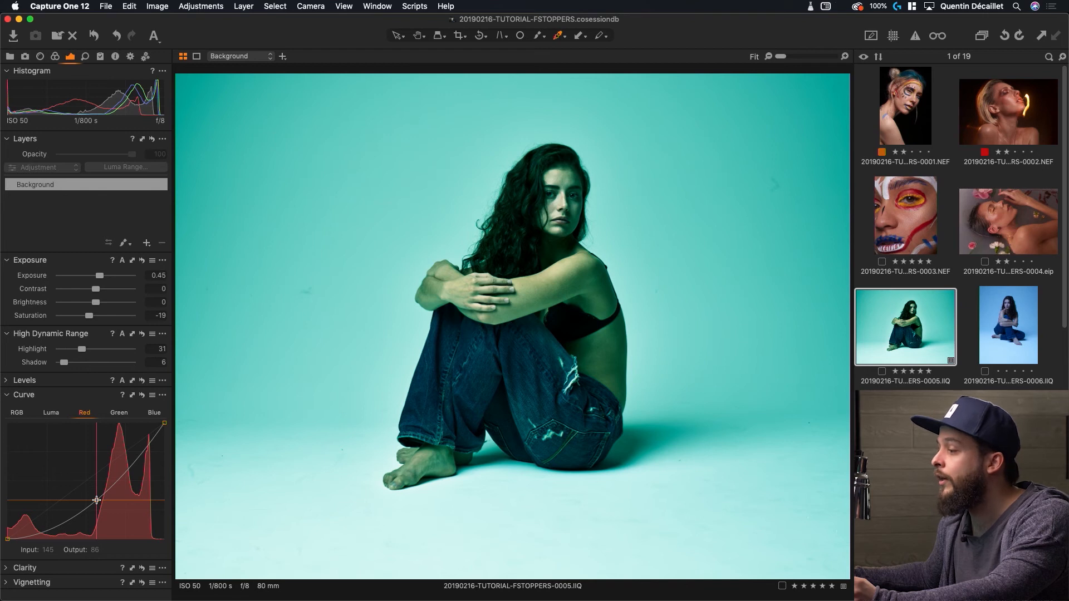
left_click_drag(96, 499, 118, 422)
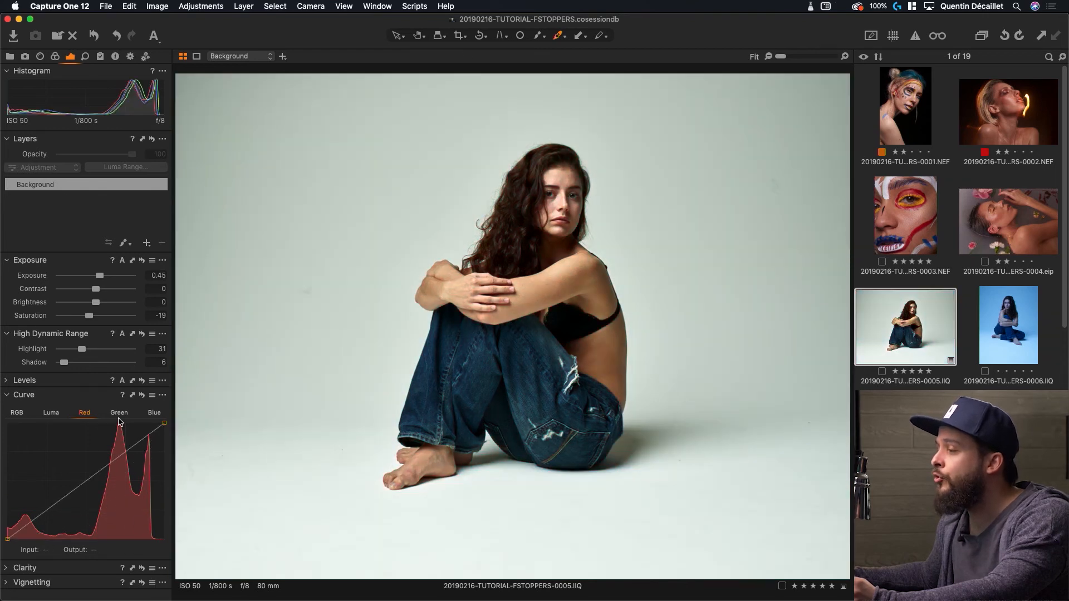
Step: Try bending the Green curve's midtones up and down and the Blue curve's midtones, resetting each channel's curve
left_click(118, 413)
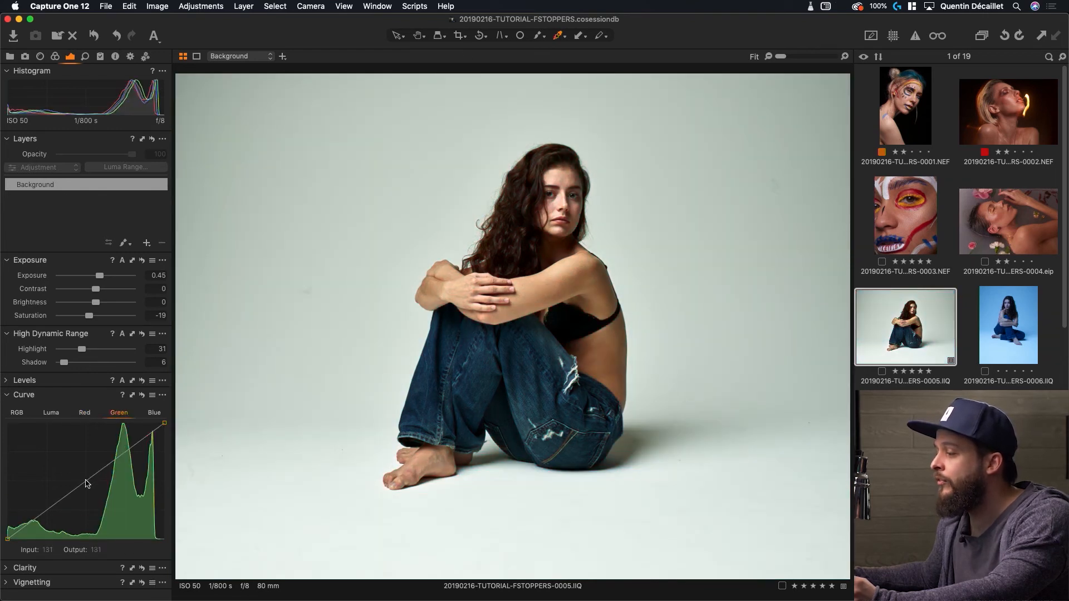
left_click_drag(86, 482, 77, 466)
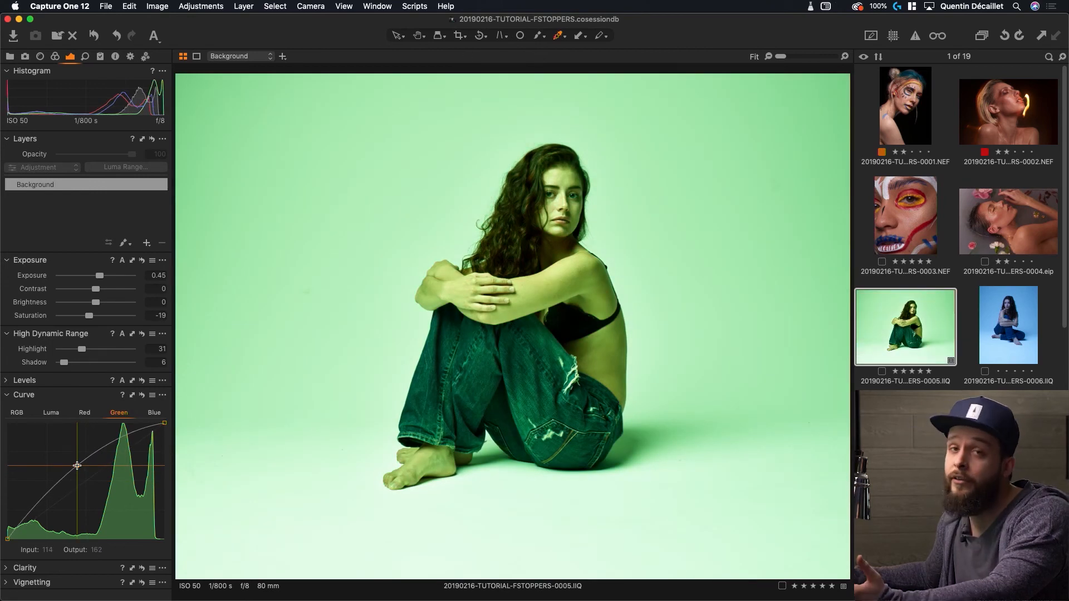
left_click_drag(77, 465, 95, 493)
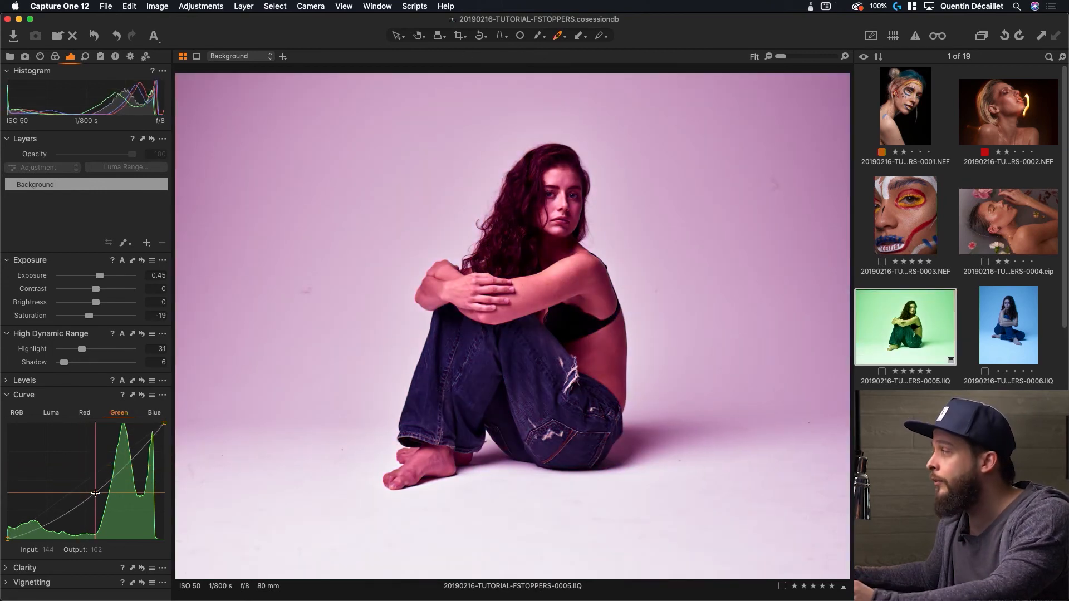
left_click(142, 395)
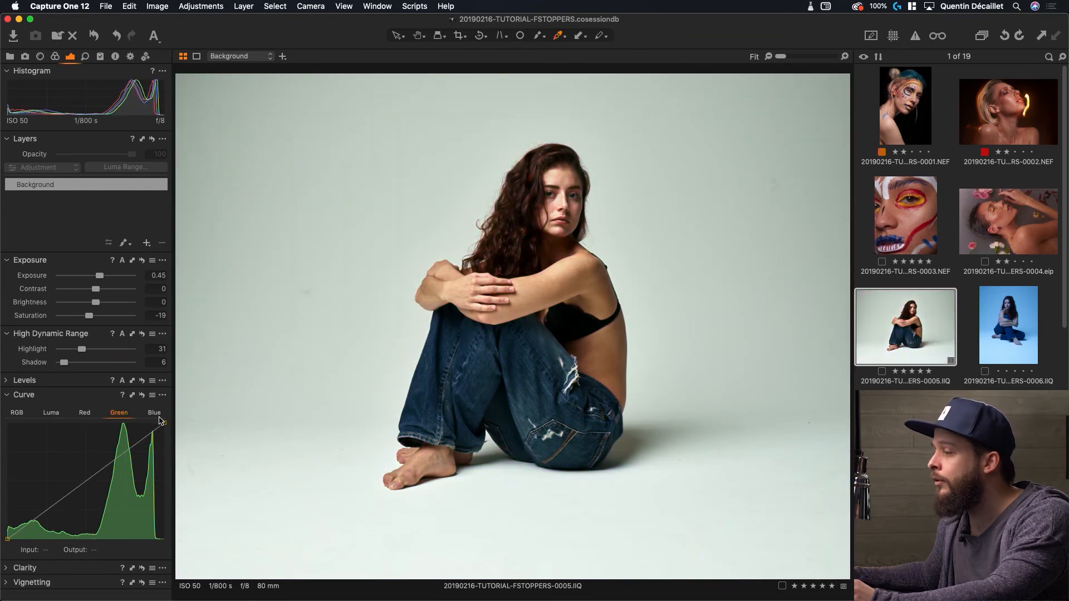
left_click(156, 415)
left_click_drag(86, 486, 95, 419)
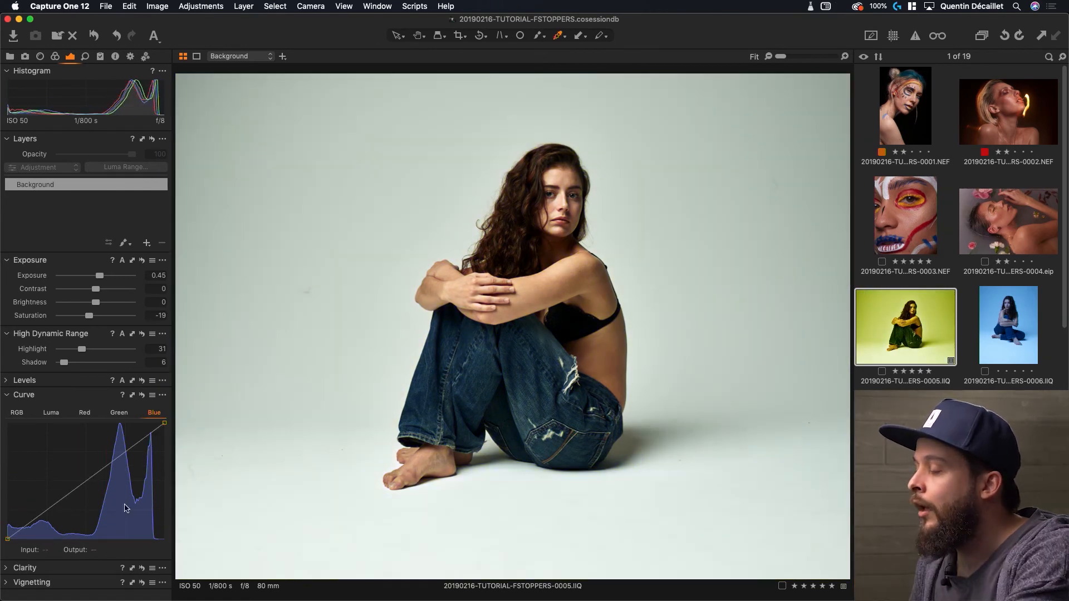
Step: Shape the Blue curve with a slightly lowered highlight point and a raised shadow point, and compare with the reset curve
left_click(84, 413)
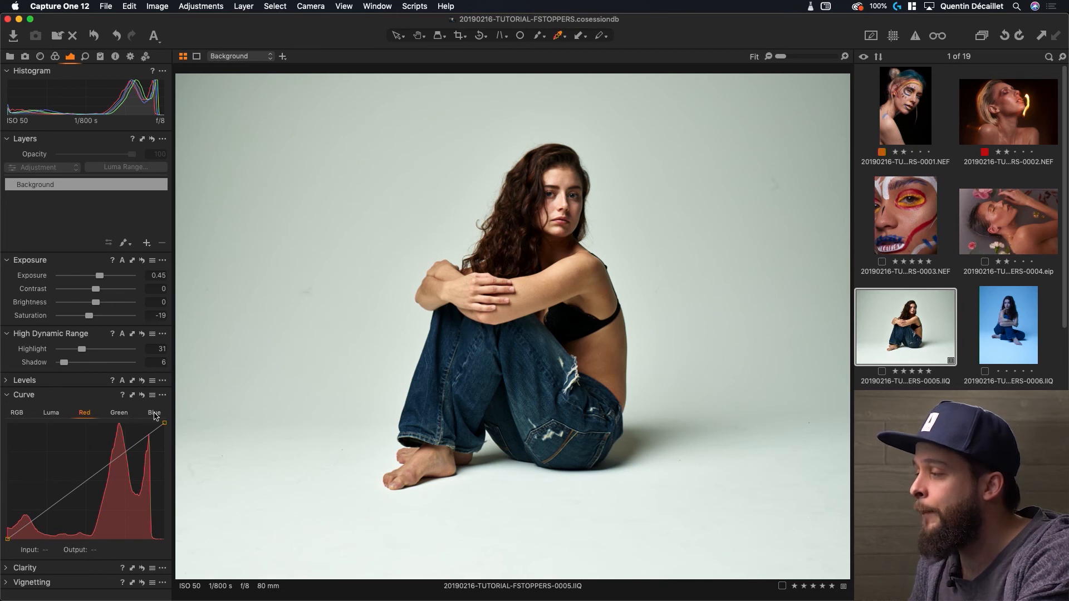
left_click(154, 414)
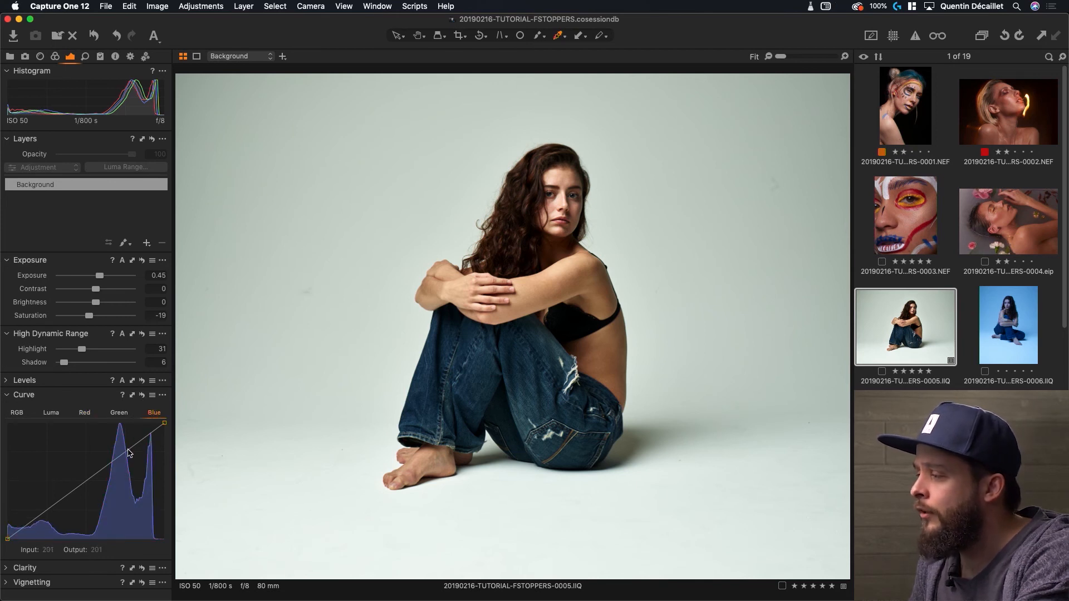
left_click_drag(136, 444, 137, 446)
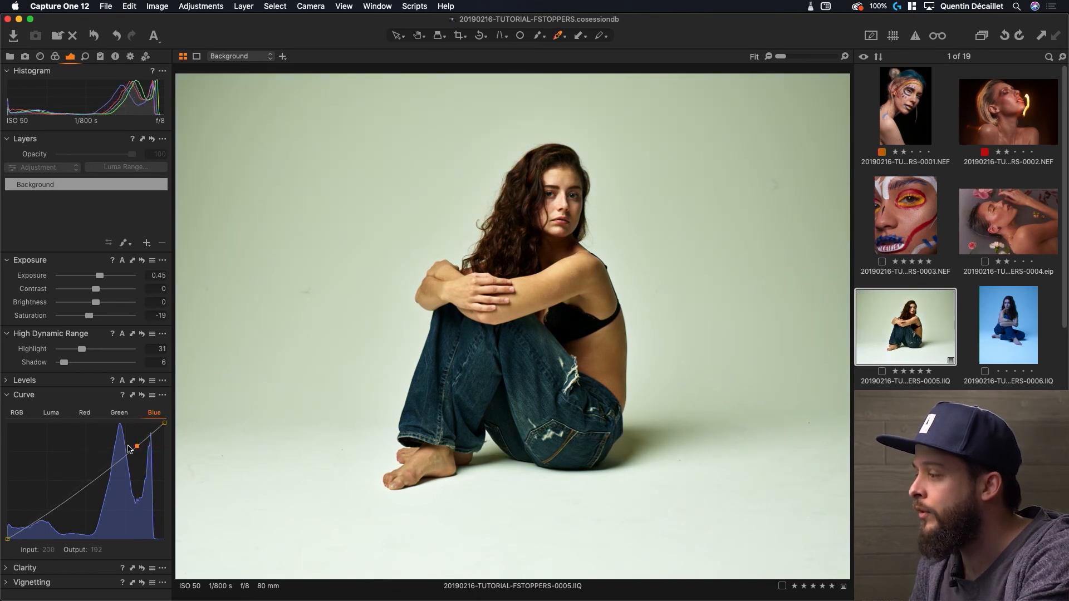
left_click_drag(46, 510, 46, 505)
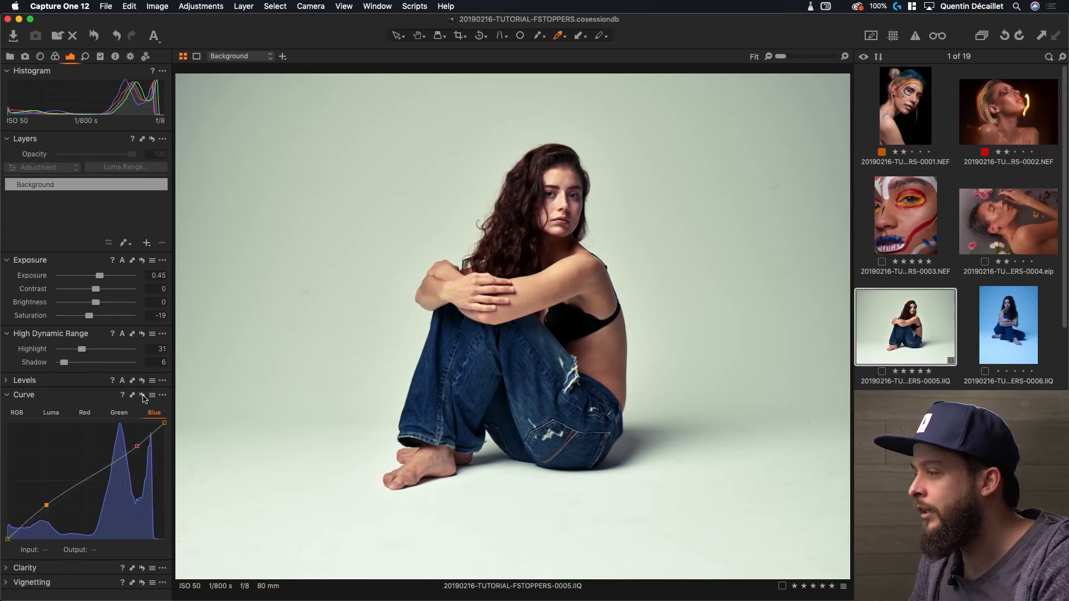
left_click(143, 396)
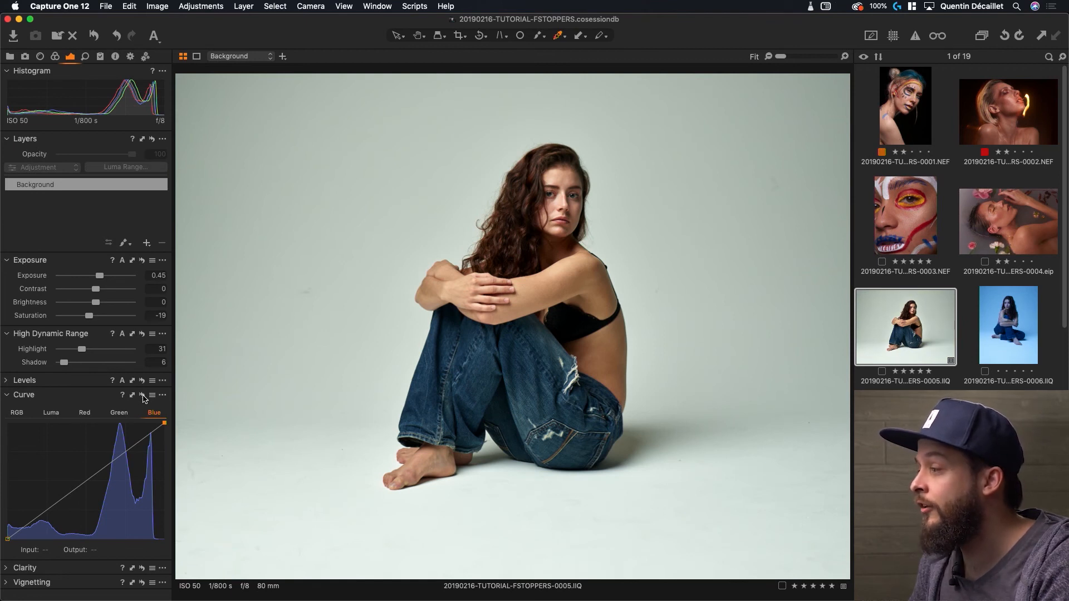
key("super+z")
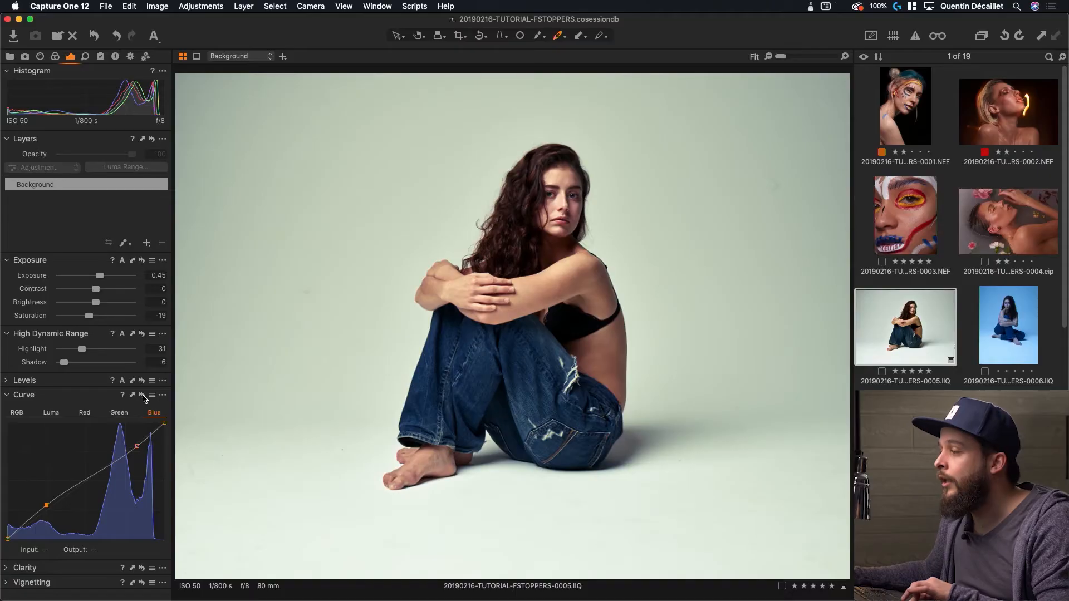
left_click(143, 396)
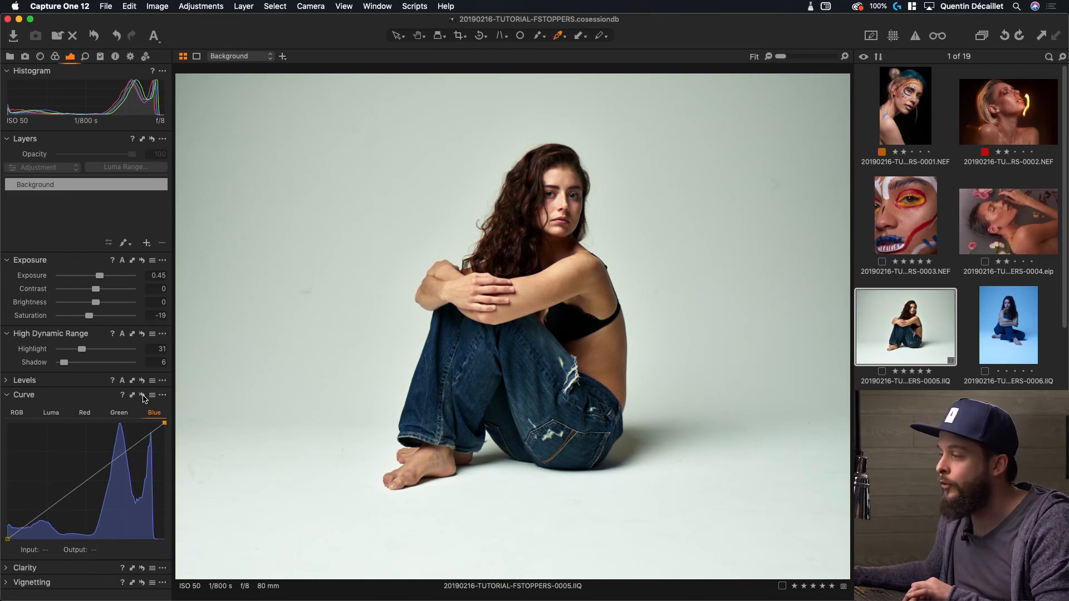
key("super+z")
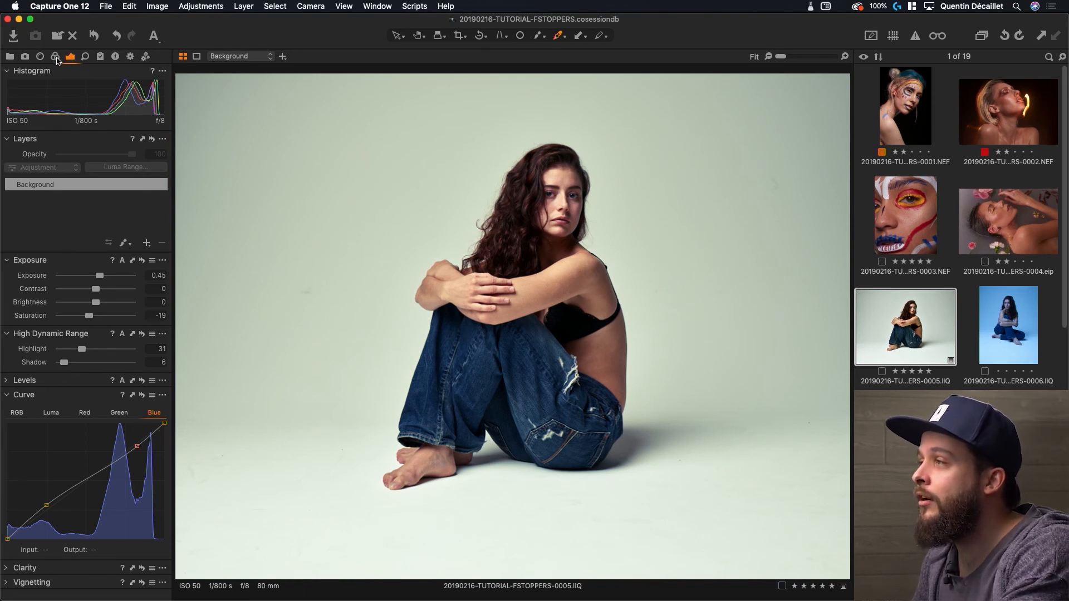
Step: Expand the Color Balance tool in its 3-Way view, float it over the image beside the model and enlarge it
left_click(55, 57)
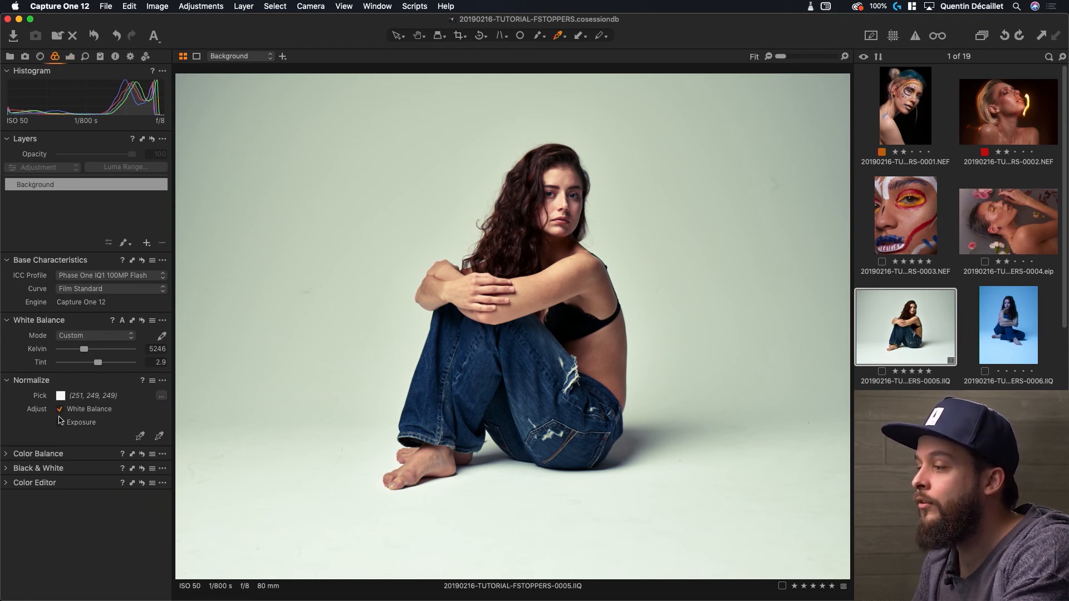
left_click(7, 454)
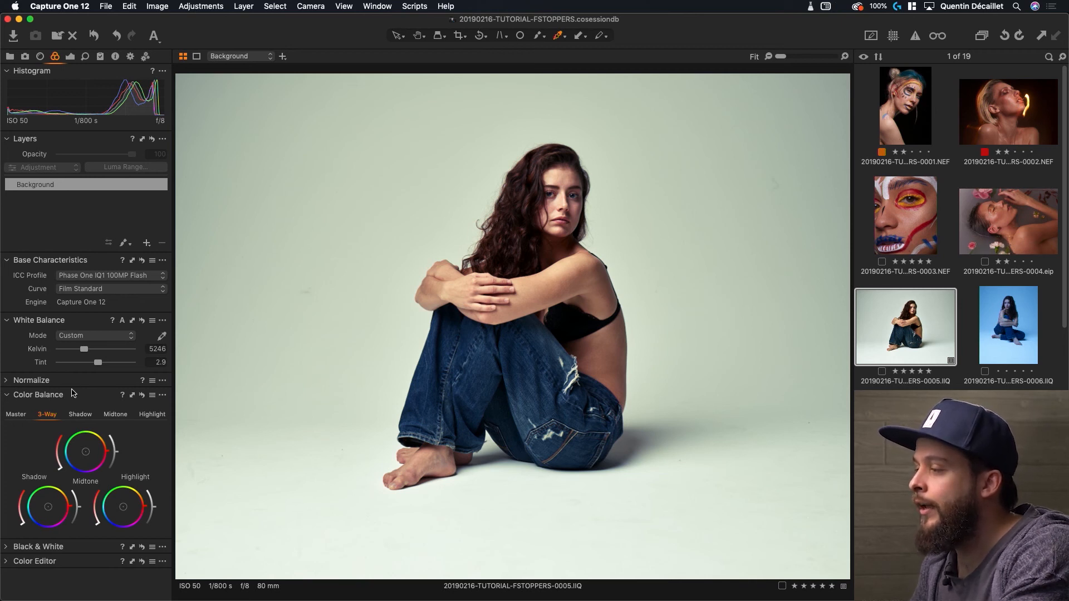
left_click_drag(76, 397, 262, 115)
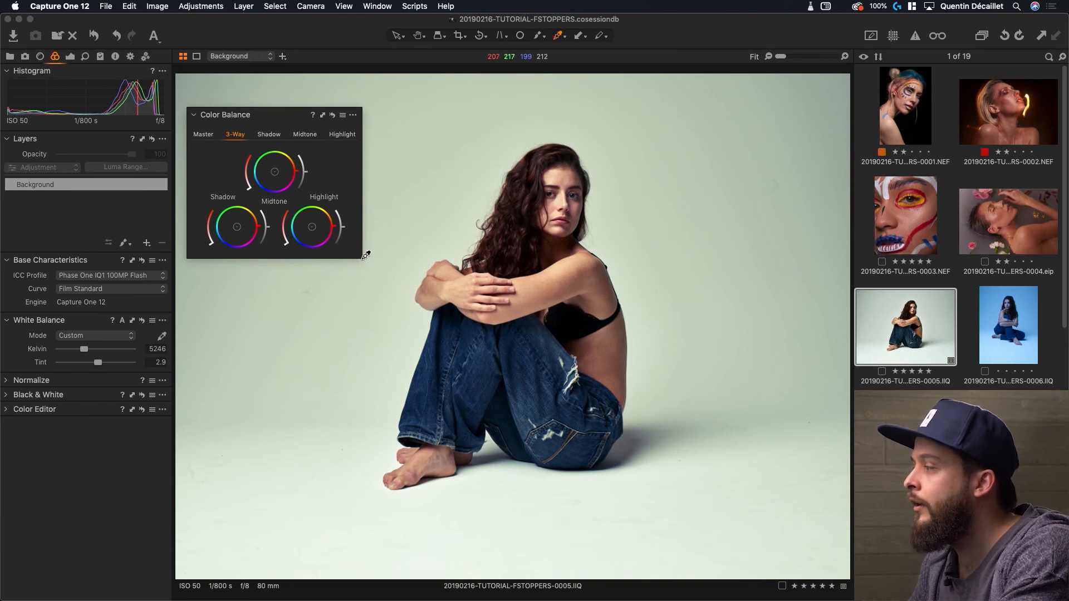
left_click_drag(364, 266, 443, 422)
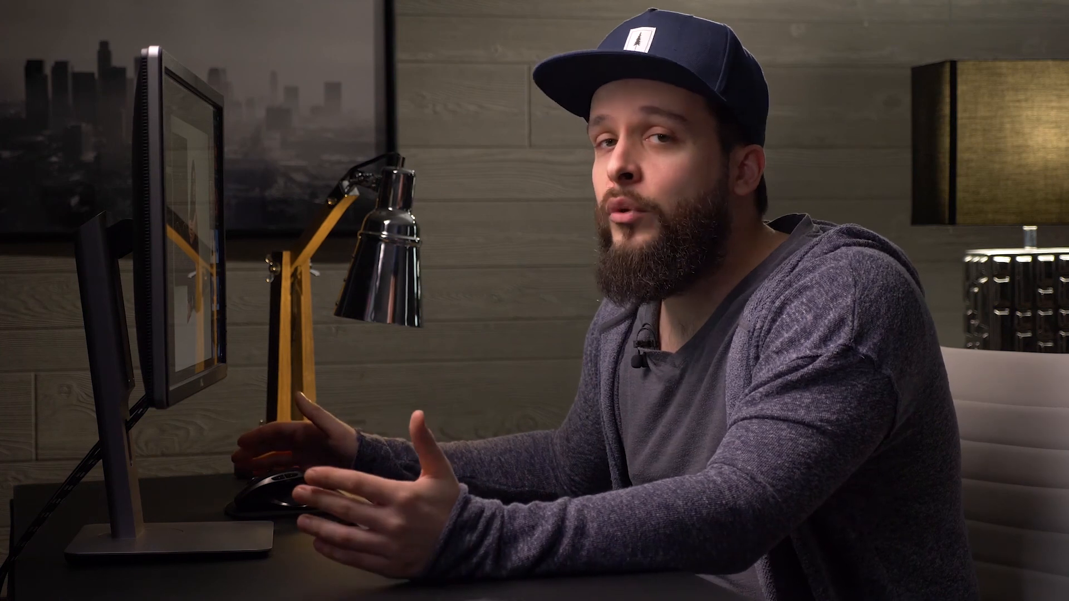